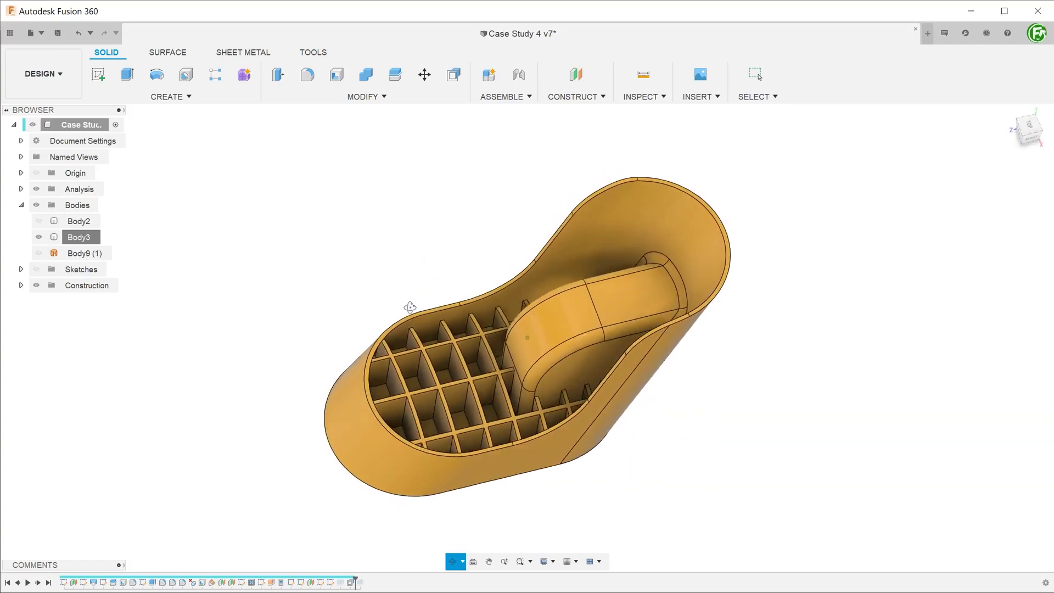
# Step: Orbit the finished holder and inspect Body3 and the curved top face of the ribs
pyautogui.moveTo(410, 308)
pyautogui.keyDown('shift'); pyautogui.mouseDown(button='middle')
pyautogui.moveTo(388, 287)
pyautogui.moveTo(381, 259)
pyautogui.moveTo(417, 299)
pyautogui.moveTo(443, 303)
pyautogui.moveTo(403, 263)
pyautogui.moveTo(417, 230)
pyautogui.moveTo(437, 302)
pyautogui.moveTo(421, 348)
pyautogui.mouseUp(button='middle'); pyautogui.keyUp('shift')
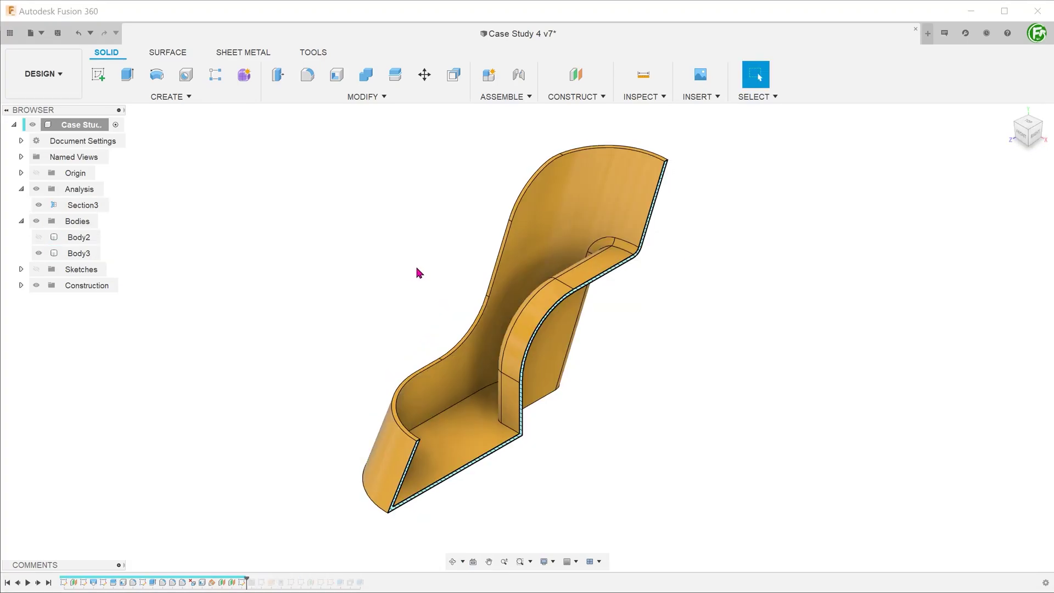
pyautogui.moveTo(416, 273)
pyautogui.keyDown('shift'); pyautogui.mouseDown(button='middle')
pyautogui.moveTo(404, 263)
pyautogui.moveTo(421, 294)
pyautogui.moveTo(405, 291)
pyautogui.mouseUp(button='middle'); pyautogui.keyUp('shift')
pyautogui.click(550, 317)
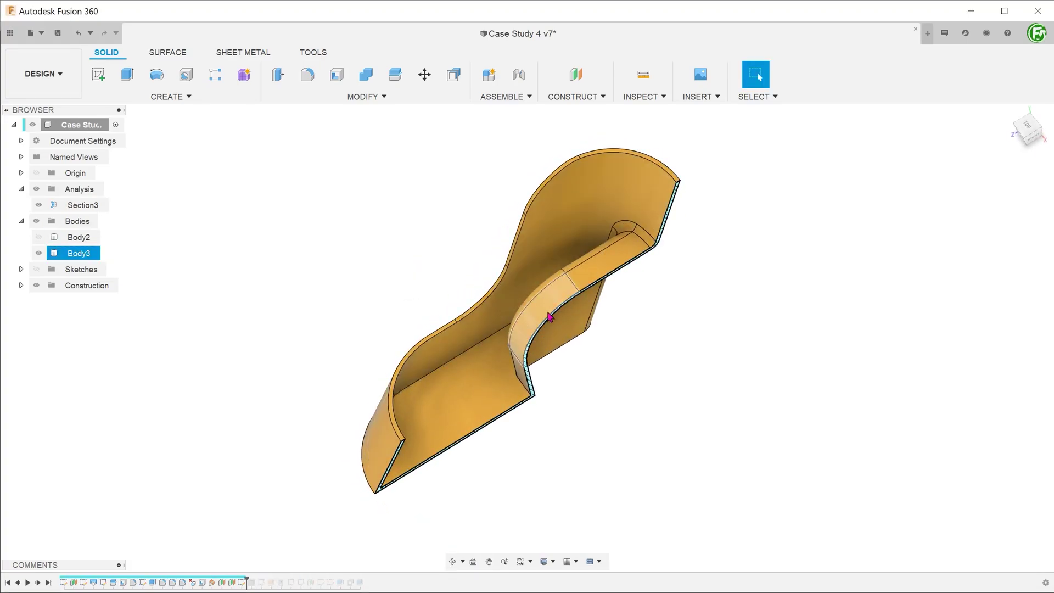
pyautogui.moveTo(347, 263)
pyautogui.keyDown('shift'); pyautogui.mouseDown(button='middle')
pyautogui.moveTo(344, 231)
pyautogui.moveTo(410, 241)
pyautogui.moveTo(332, 230)
pyautogui.mouseUp(button='middle'); pyautogui.keyUp('shift')
pyautogui.moveTo(274, 254)
pyautogui.keyDown('shift'); pyautogui.mouseDown(button='middle')
pyautogui.moveTo(337, 266)
pyautogui.moveTo(278, 204)
pyautogui.moveTo(348, 255)
pyautogui.moveTo(381, 258)
pyautogui.moveTo(337, 244)
pyautogui.moveTo(297, 212)
pyautogui.moveTo(346, 251)
pyautogui.mouseUp(button='middle'); pyautogui.keyUp('shift')
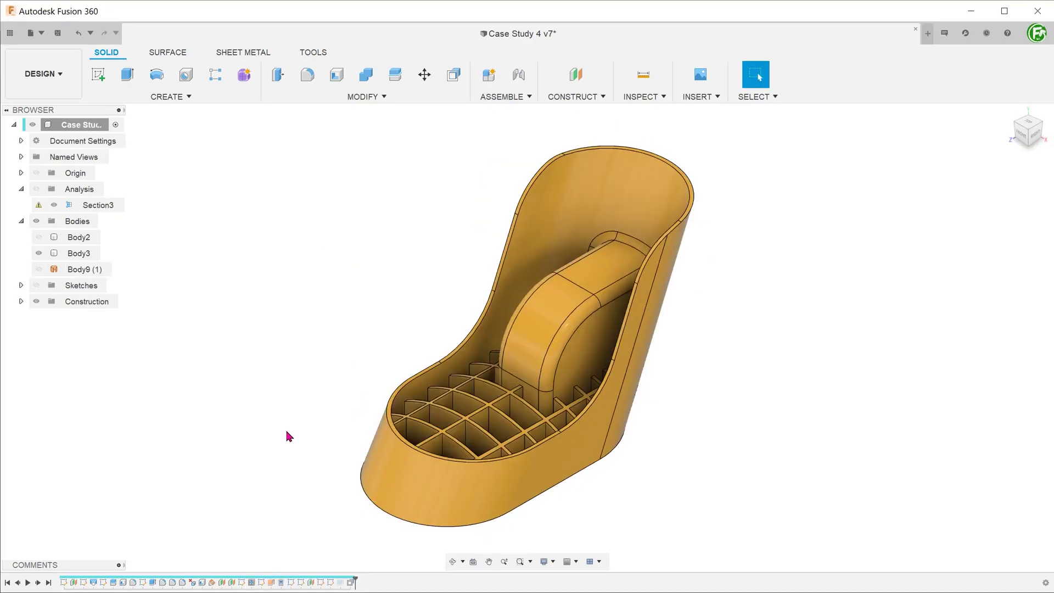
pyautogui.scroll(3, 494, 419)
pyautogui.scroll(3, 518, 404)
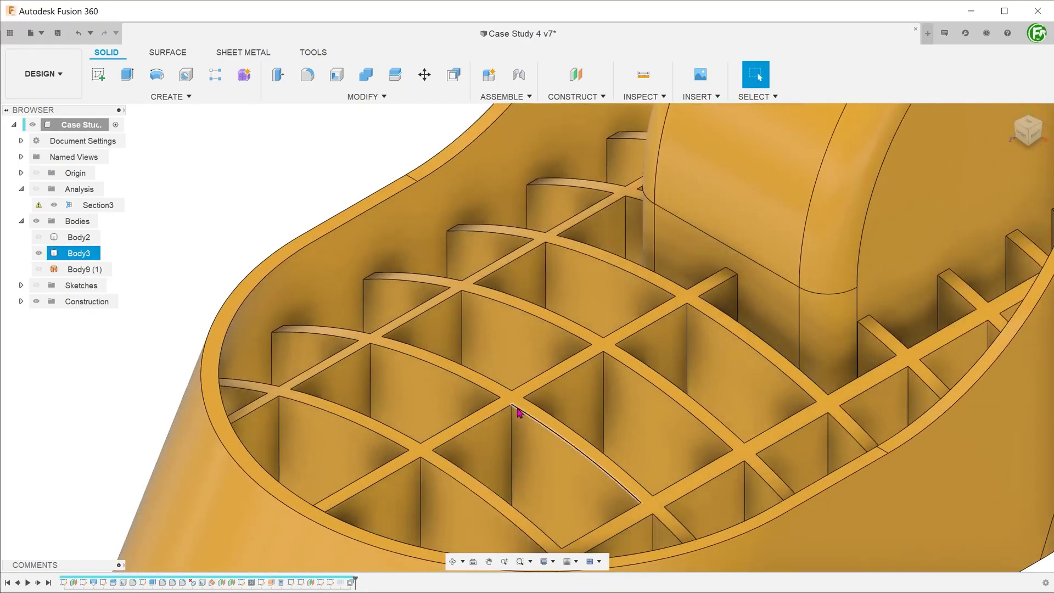
pyautogui.click(489, 411)
pyautogui.scroll(2, 487, 420)
pyautogui.moveTo(518, 399)
pyautogui.keyDown('shift'); pyautogui.mouseDown(button='middle')
pyautogui.moveTo(656, 354)
pyautogui.moveTo(661, 344)
pyautogui.moveTo(607, 353)
pyautogui.moveTo(609, 310)
pyautogui.mouseUp(button='middle'); pyautogui.keyUp('shift')
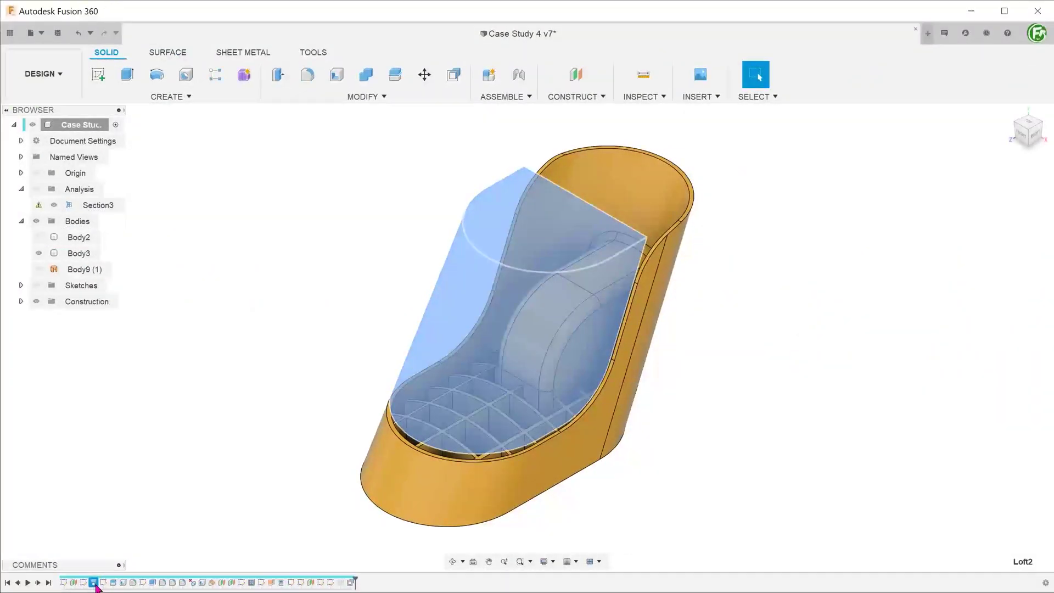
# Step: Review and confirm the Split Body feature along the curved surface, then hide the cut-off Body2
pyautogui.rightClick(94, 581)
pyautogui.click(124, 479)
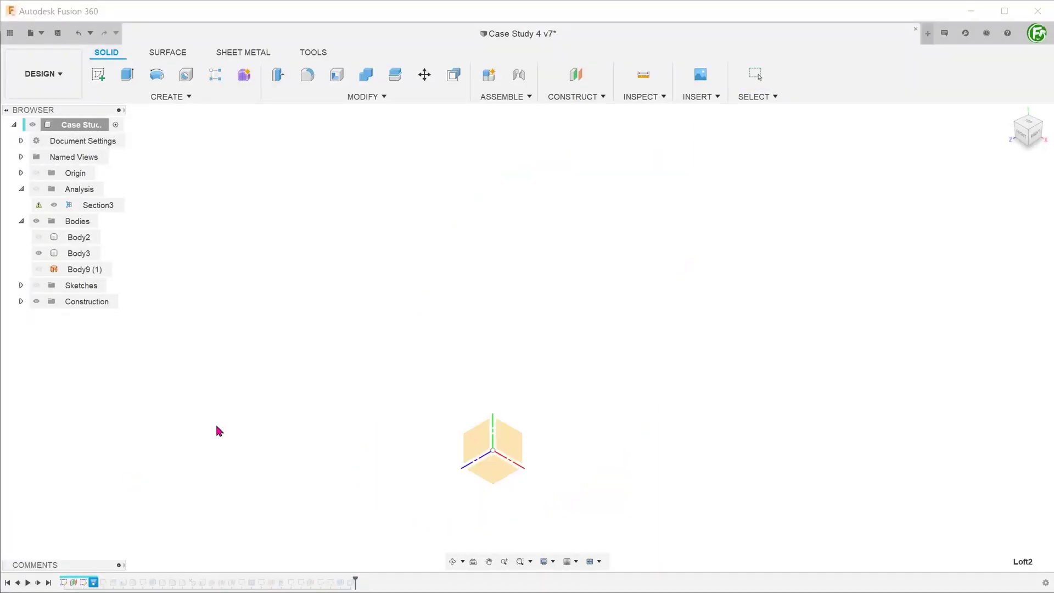
pyautogui.moveTo(288, 365); pyautogui.dragTo(275, 311)
pyautogui.press('Escape')
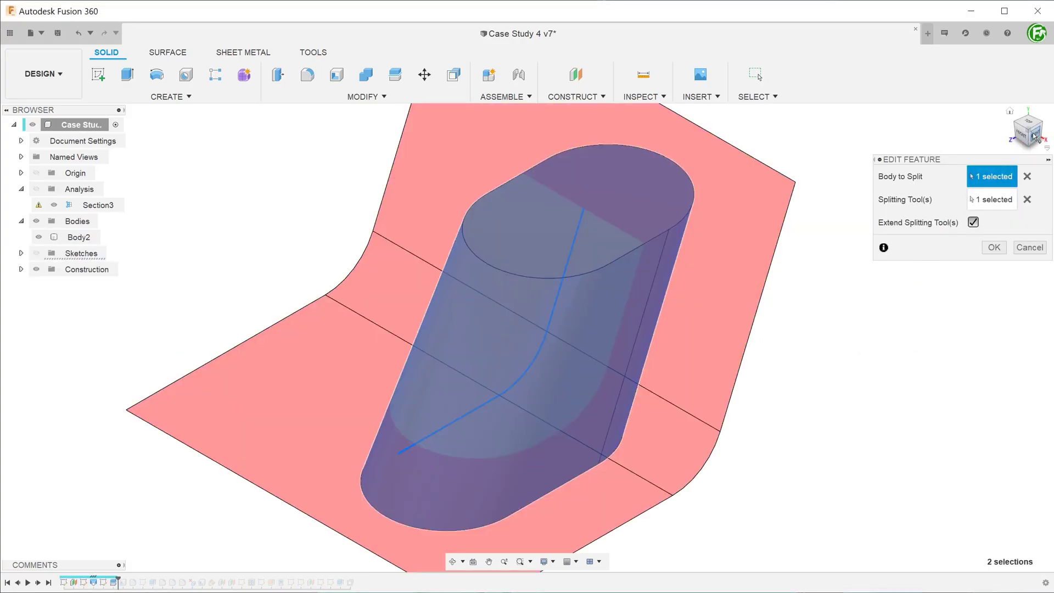
pyautogui.click(1033, 134)
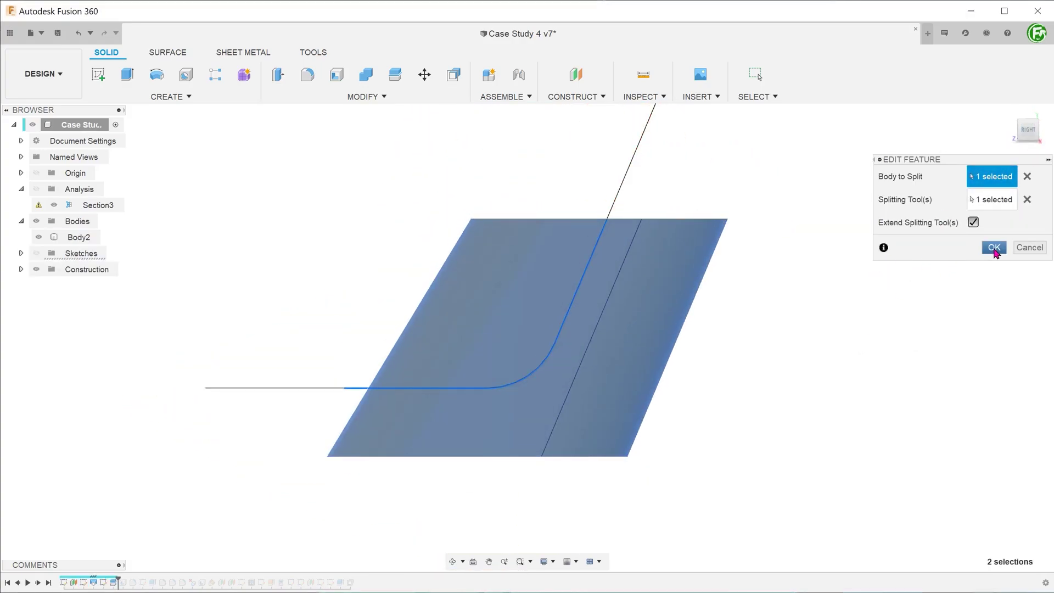
pyautogui.click(995, 252)
pyautogui.click(39, 237)
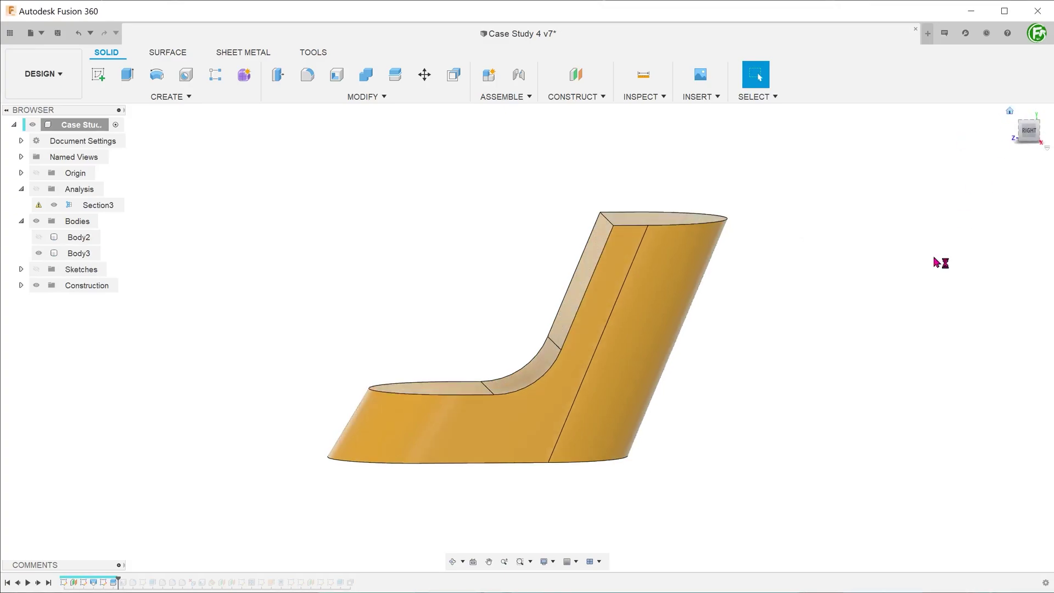
pyautogui.keyDown('shift'); pyautogui.moveTo(941, 263); pyautogui.dragTo(904, 315, button='middle'); pyautogui.keyUp('shift')
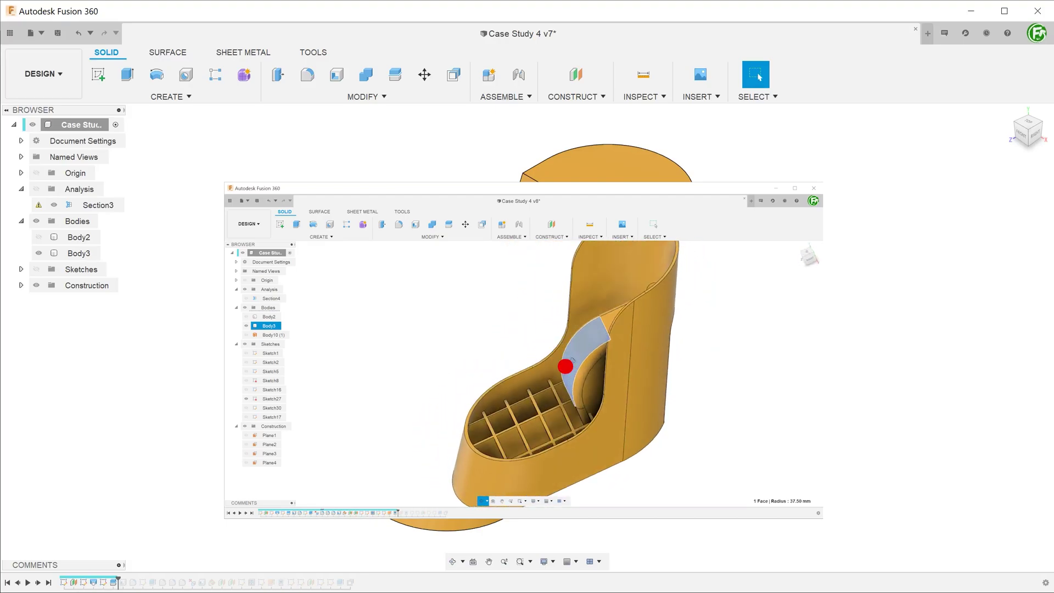
# Step: Shell the body to 2 mm inside thickness, removing the front tangent faces and the top face
pyautogui.click(384, 98)
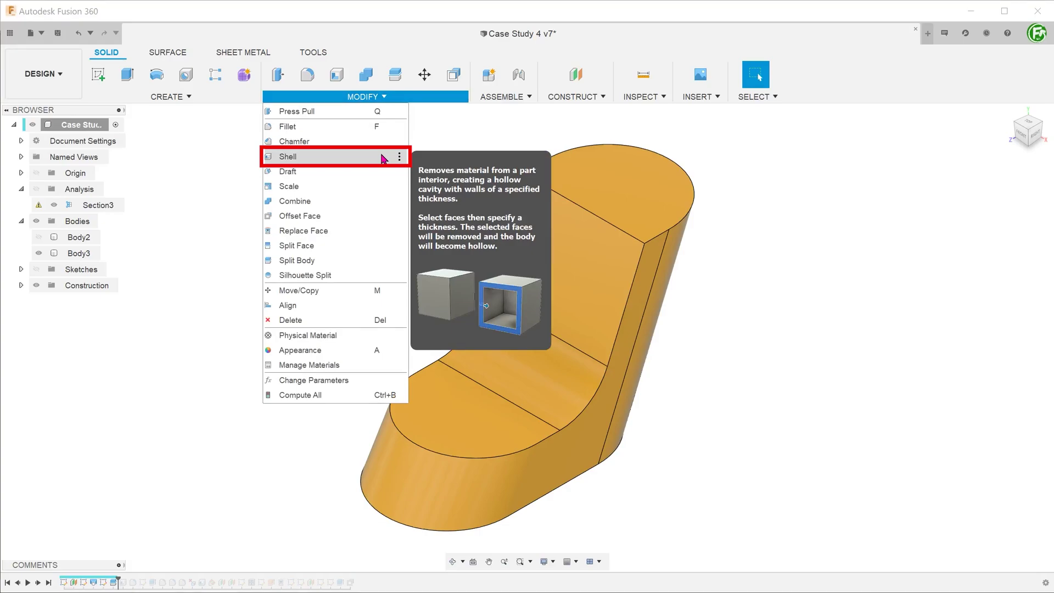
pyautogui.click(383, 158)
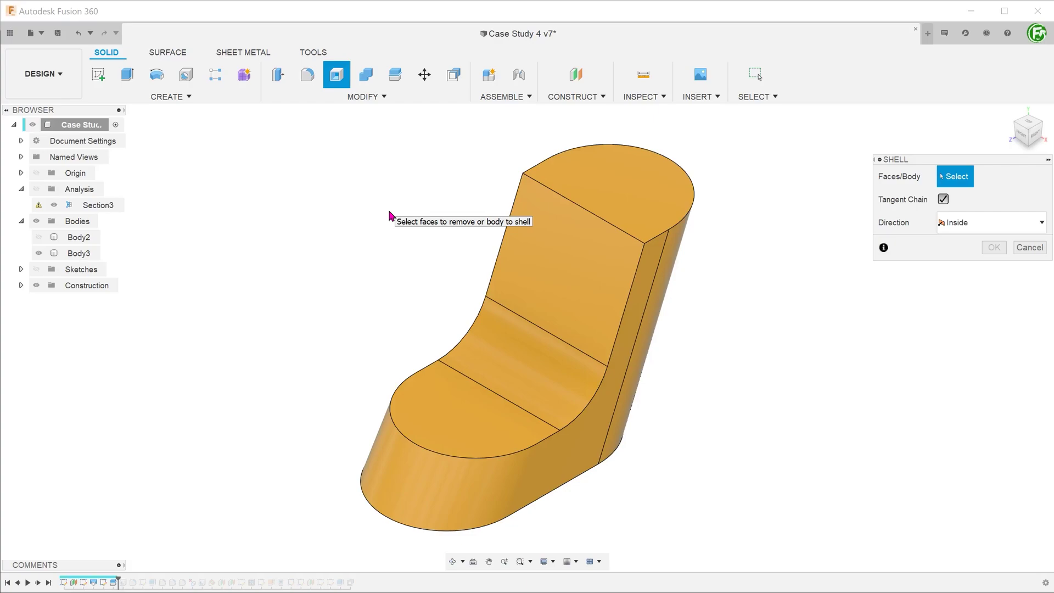
pyautogui.click(568, 273)
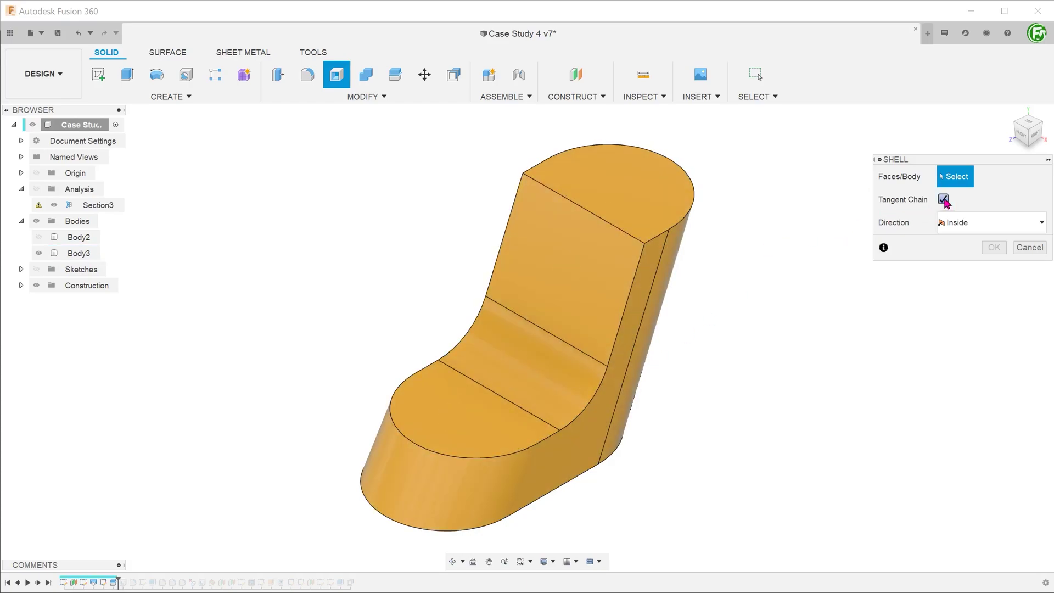
pyautogui.click(571, 277)
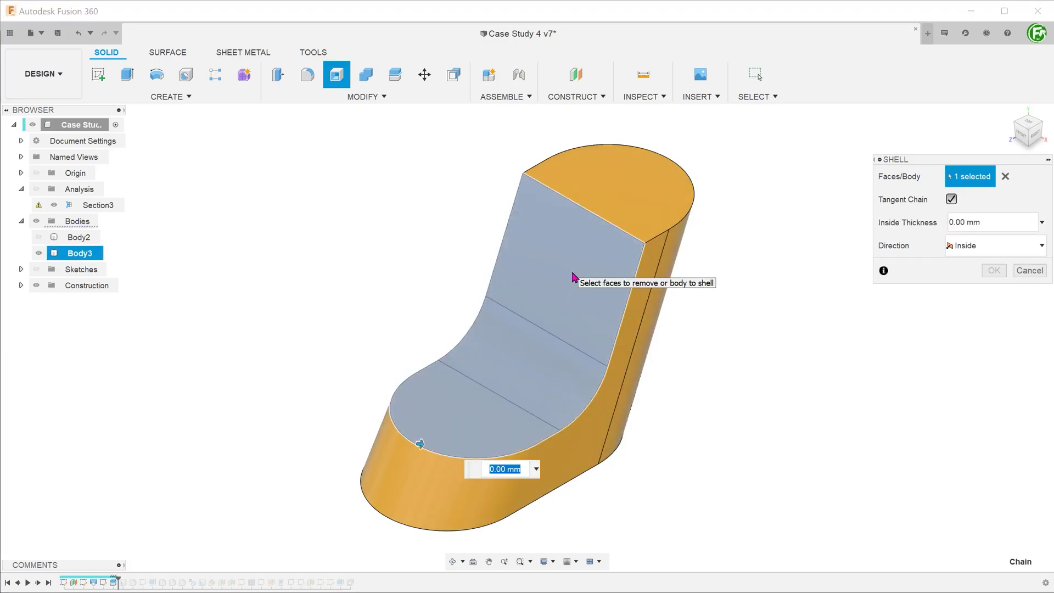
pyautogui.click(630, 194)
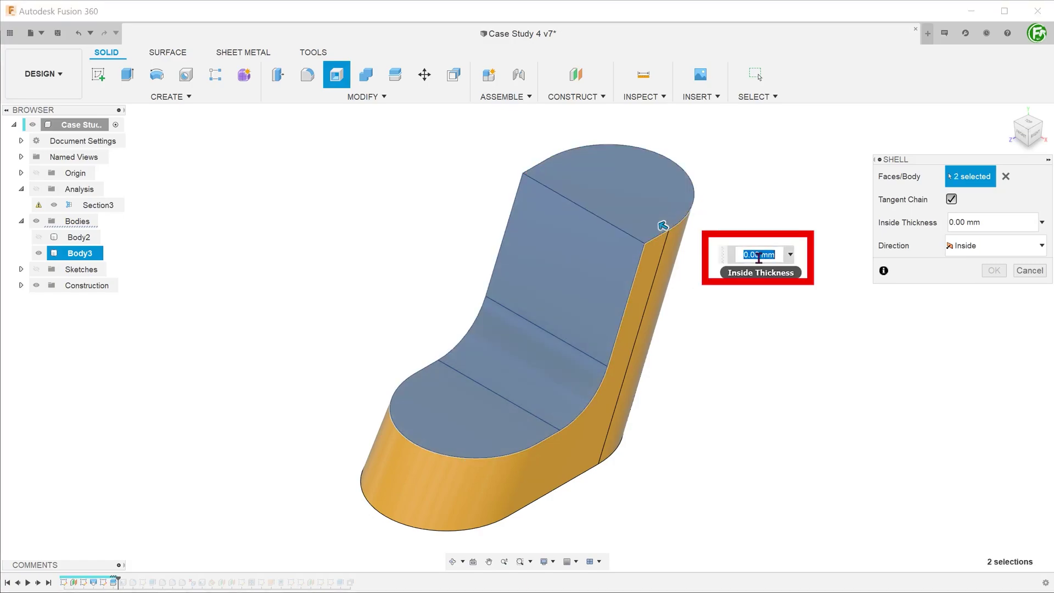
pyautogui.write('2')
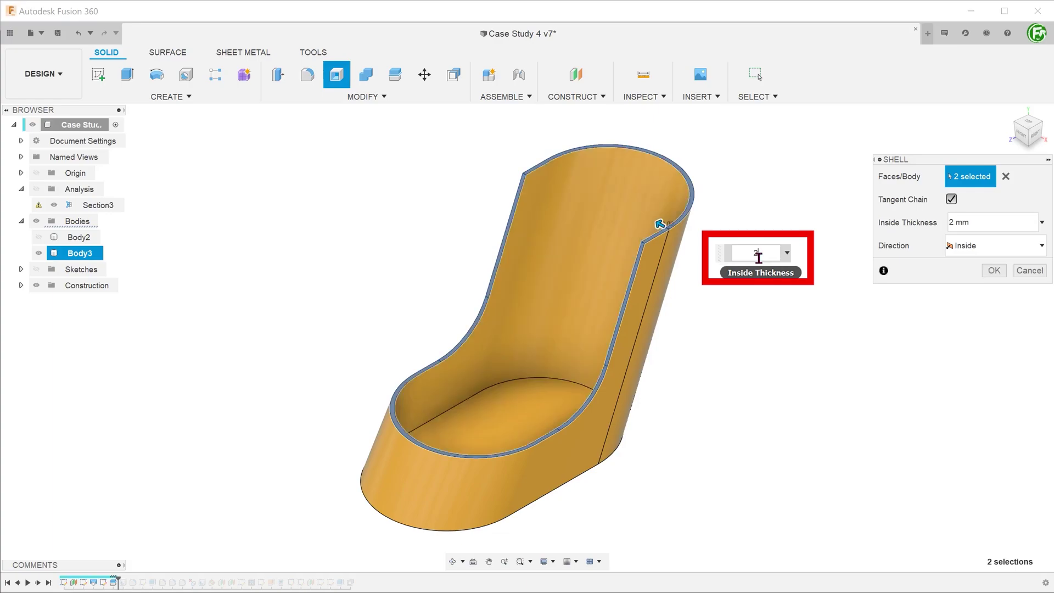
pyautogui.click(994, 272)
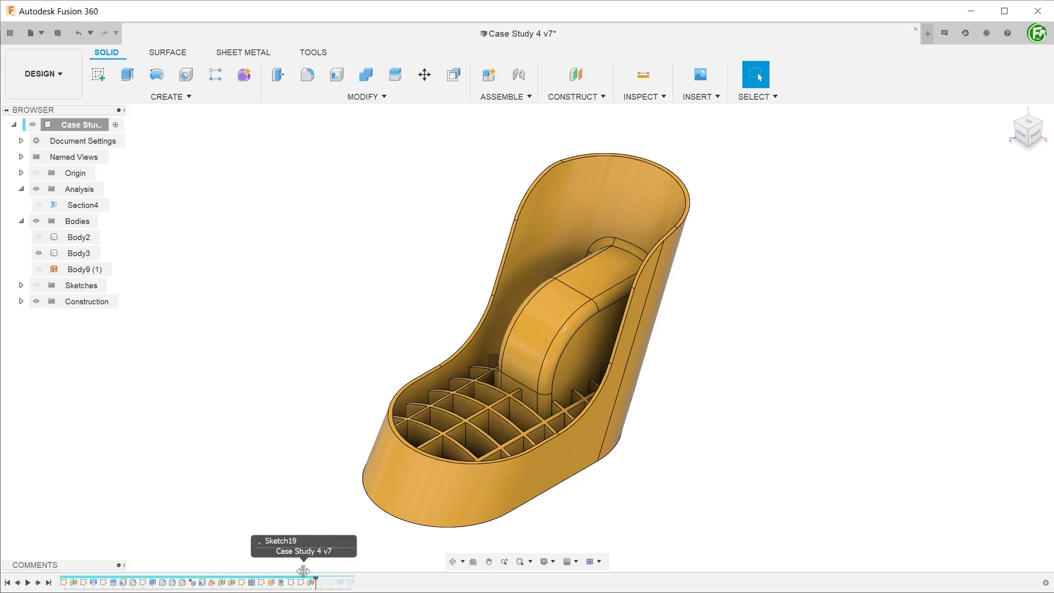
# Step: Roll the history back before the ribs and inspect the model with Section4 cut open
pyautogui.moveTo(355, 576); pyautogui.dragTo(245, 581)
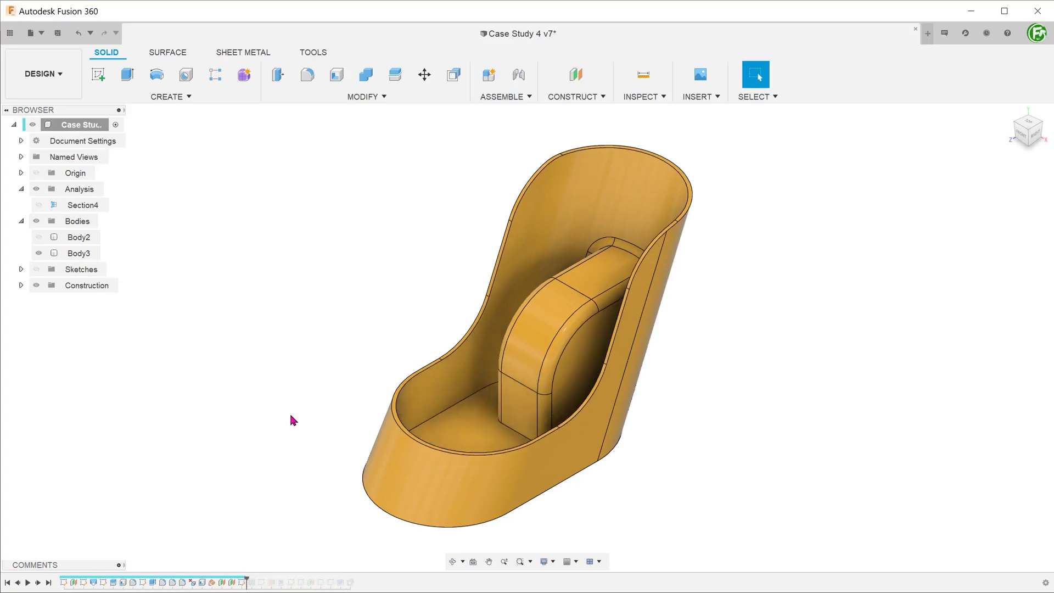
pyautogui.click(37, 209)
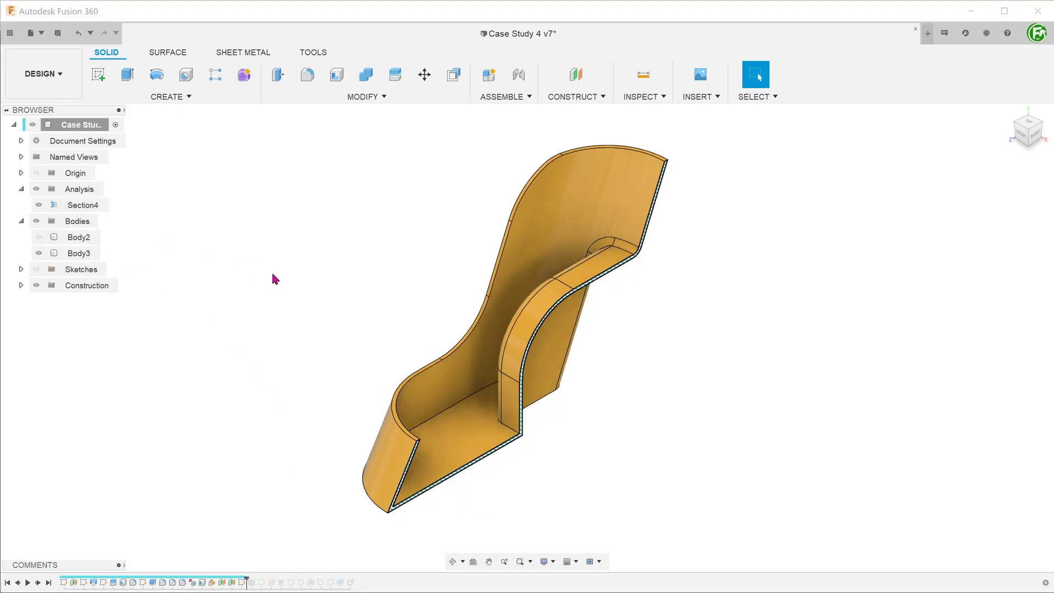
pyautogui.moveTo(588, 383)
pyautogui.keyDown('shift'); pyautogui.mouseDown(button='middle')
pyautogui.moveTo(629, 327)
pyautogui.moveTo(459, 322)
pyautogui.moveTo(490, 329)
pyautogui.moveTo(525, 322)
pyautogui.moveTo(482, 322)
pyautogui.moveTo(445, 288)
pyautogui.moveTo(461, 296)
pyautogui.moveTo(439, 314)
pyautogui.mouseUp(button='middle'); pyautogui.keyUp('shift')
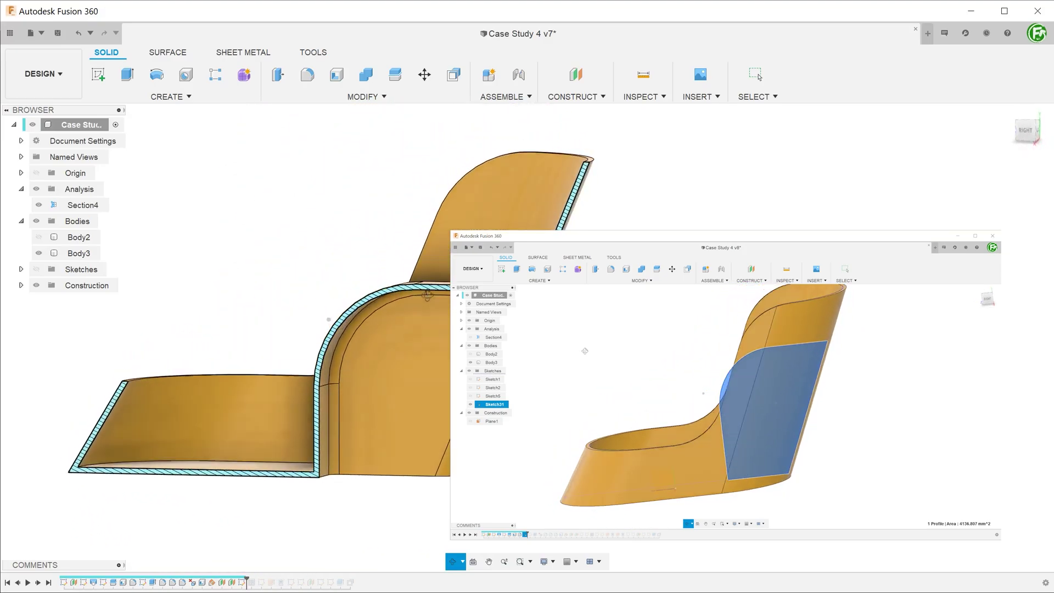
pyautogui.keyDown('shift'); pyautogui.moveTo(439, 314); pyautogui.dragTo(489, 324, button='middle'); pyautogui.keyUp('shift')
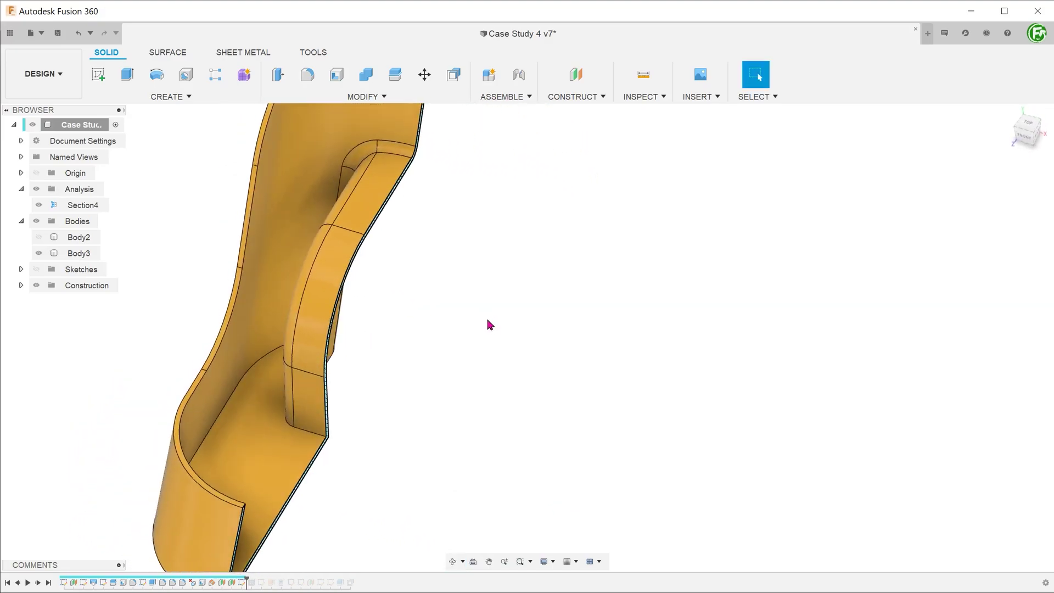
pyautogui.click(38, 204)
# Step: Select Body3 and review the indentation's curved face and inner wall from the side and front
pyautogui.click(78, 253)
pyautogui.keyDown('shift'); pyautogui.moveTo(250, 258); pyautogui.dragTo(628, 379, button='middle'); pyautogui.keyUp('shift')
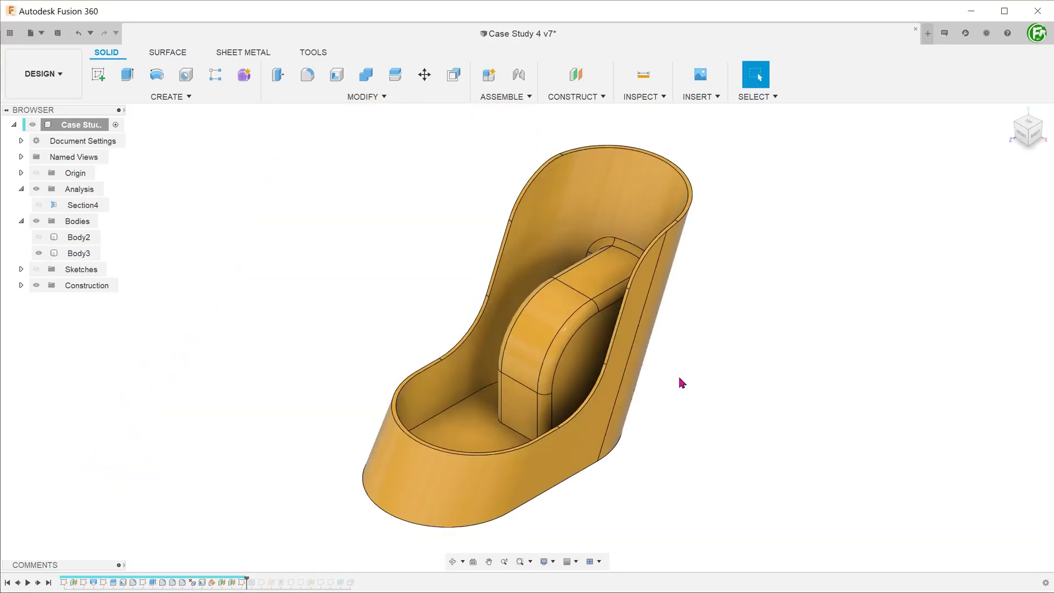
pyautogui.click(627, 379)
pyautogui.scroll(3, 590, 369)
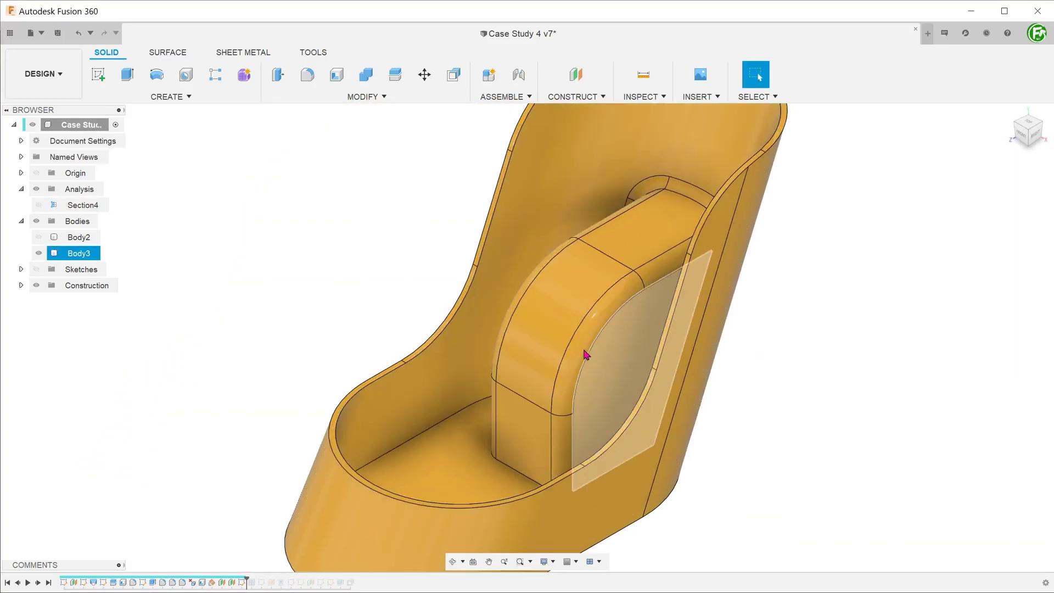
pyautogui.click(562, 330)
pyautogui.scroll(-2, 583, 243)
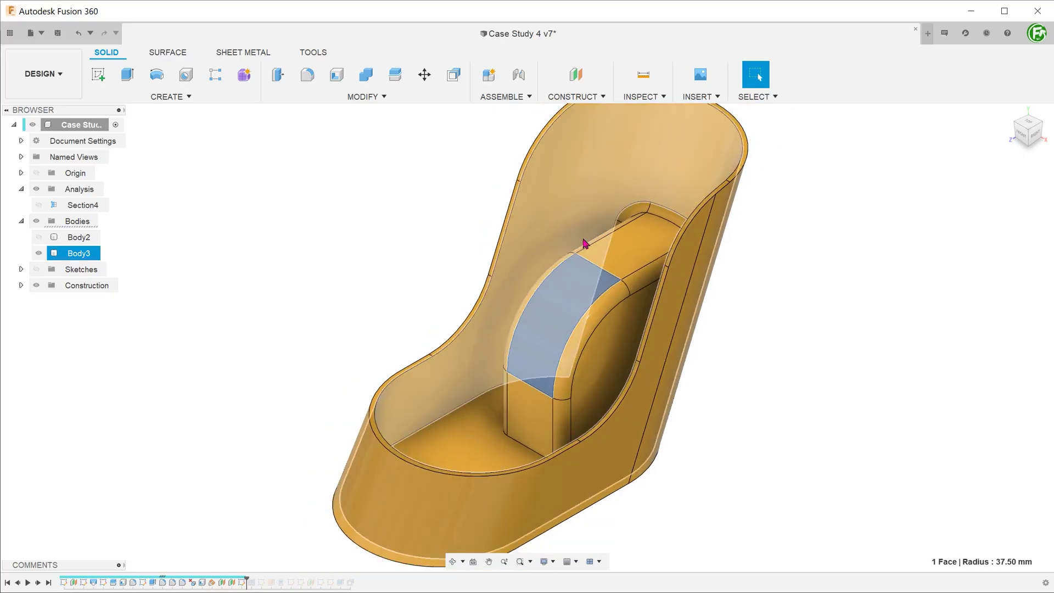
pyautogui.click(652, 180)
pyautogui.click(421, 196)
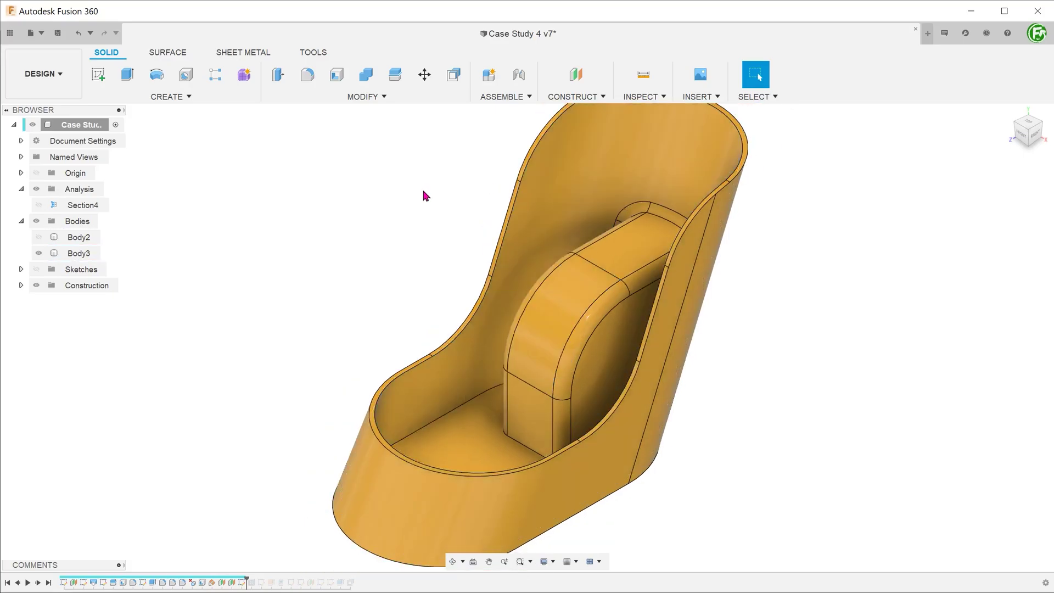
pyautogui.click(605, 173)
pyautogui.moveTo(604, 174)
pyautogui.keyDown('shift'); pyautogui.mouseDown(button='middle')
pyautogui.moveTo(483, 183)
pyautogui.moveTo(347, 229)
pyautogui.mouseUp(button='middle'); pyautogui.keyUp('shift')
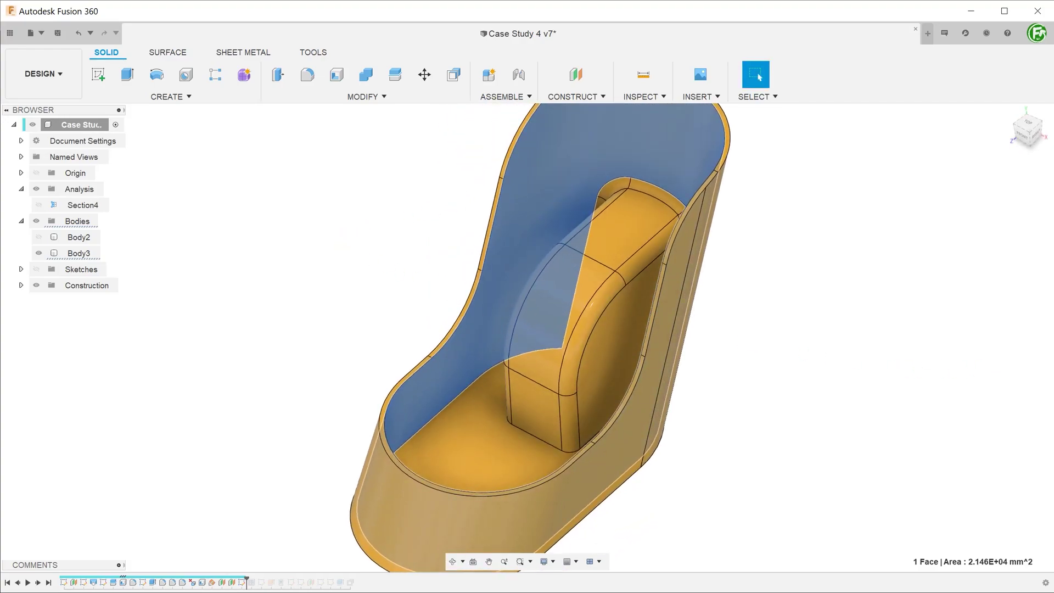
# Step: Roll back to the plain solid and sketch a rectangle on its flat end face
pyautogui.keyDown('shift'); pyautogui.moveTo(713, 396); pyautogui.dragTo(637, 348, button='middle'); pyautogui.keyUp('shift')
pyautogui.click(547, 357)
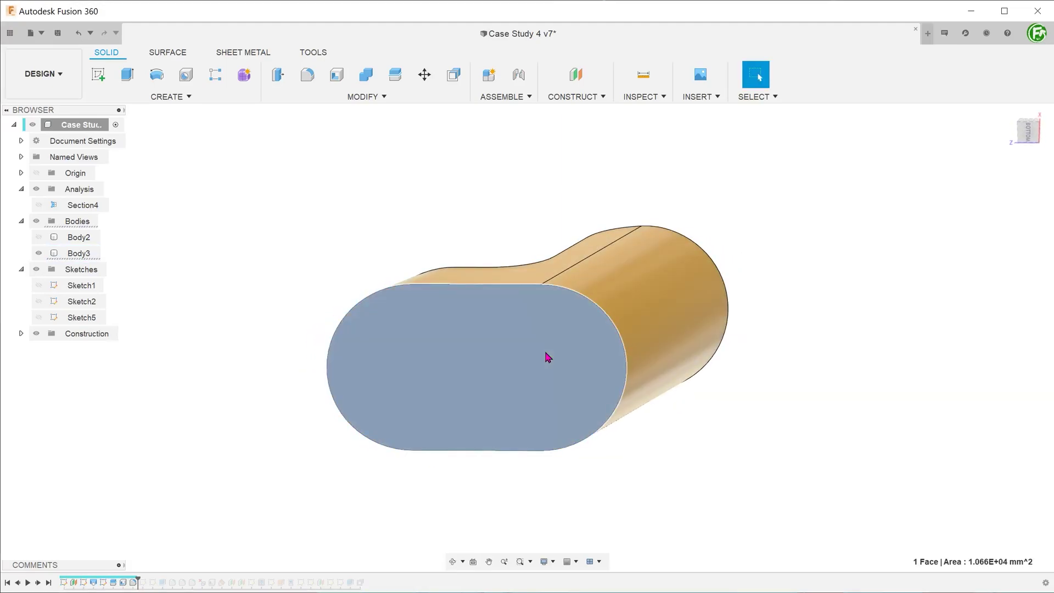
pyautogui.rightClick(547, 357)
pyautogui.click(544, 418)
pyautogui.press('r')
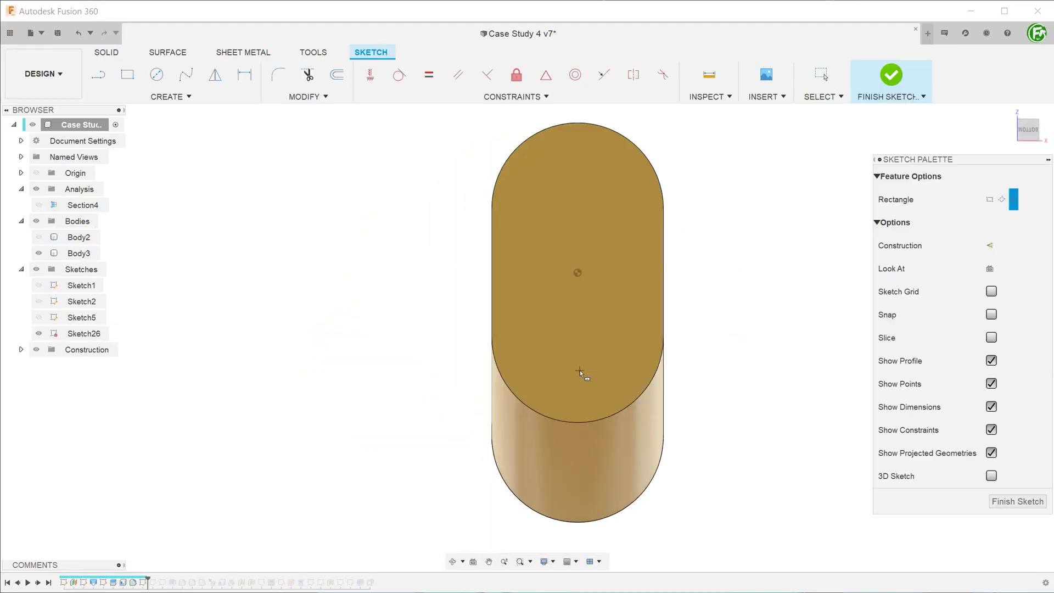
pyautogui.click(615, 474)
pyautogui.click(891, 75)
# Step: Extrude the profiles -70 mm as a Join onto the holder body and inspect the result
pyautogui.moveTo(730, 184)
pyautogui.keyDown('shift'); pyautogui.mouseDown(button='middle')
pyautogui.moveTo(760, 214)
pyautogui.moveTo(236, 299)
pyautogui.mouseUp(button='middle'); pyautogui.keyUp('shift')
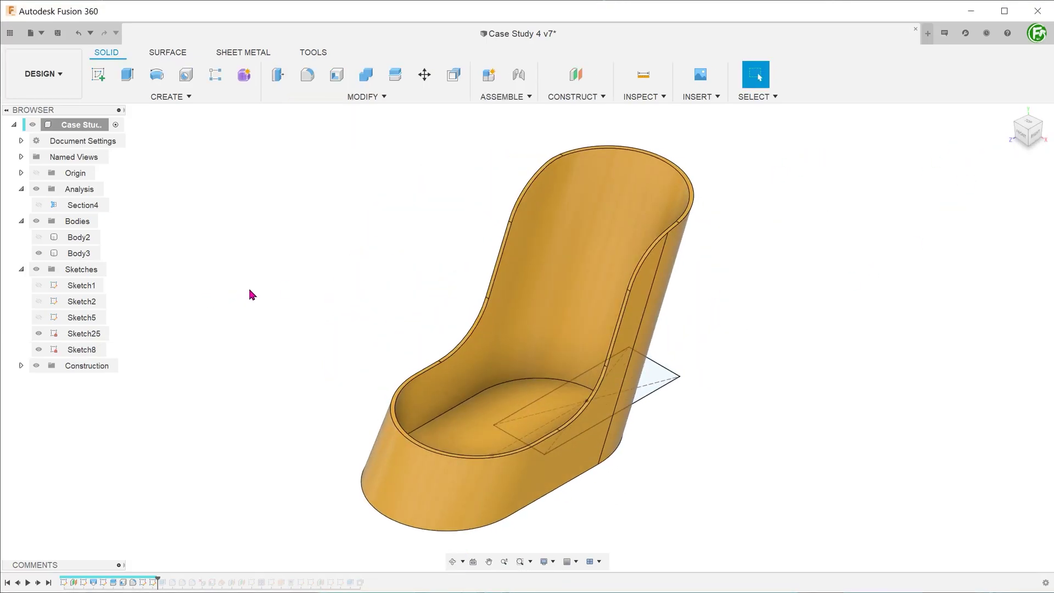
pyautogui.press('e')
pyautogui.moveTo(624, 318)
pyautogui.mouseDown()
pyautogui.moveTo(623, 262)
pyautogui.moveTo(641, 264)
pyautogui.mouseUp()
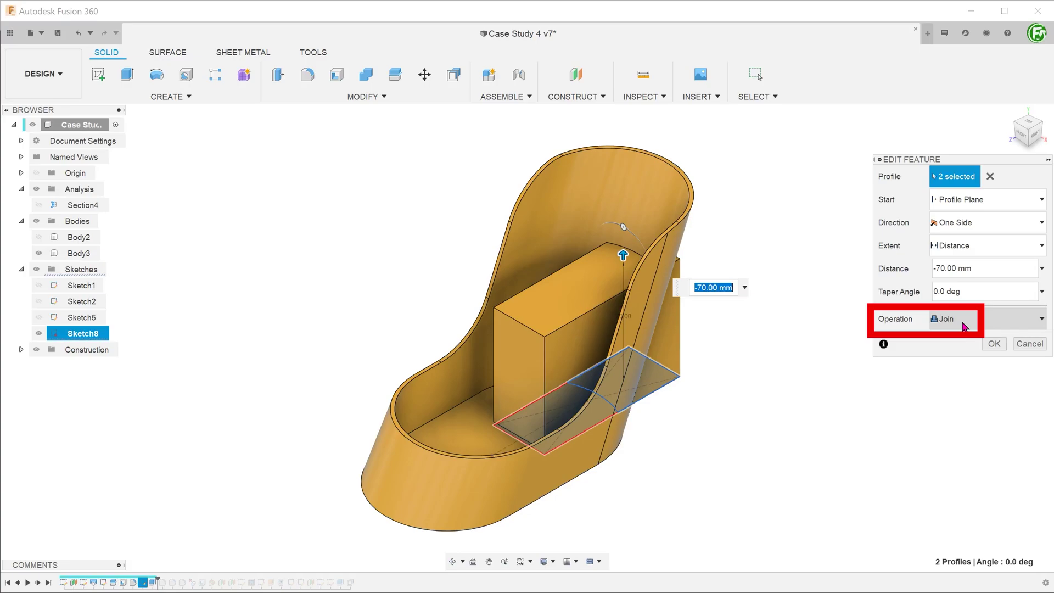
pyautogui.press('Return')
pyautogui.moveTo(805, 382)
pyautogui.keyDown('shift'); pyautogui.mouseDown(button='middle')
pyautogui.moveTo(668, 284)
pyautogui.moveTo(750, 361)
pyautogui.mouseUp(button='middle'); pyautogui.keyUp('shift')
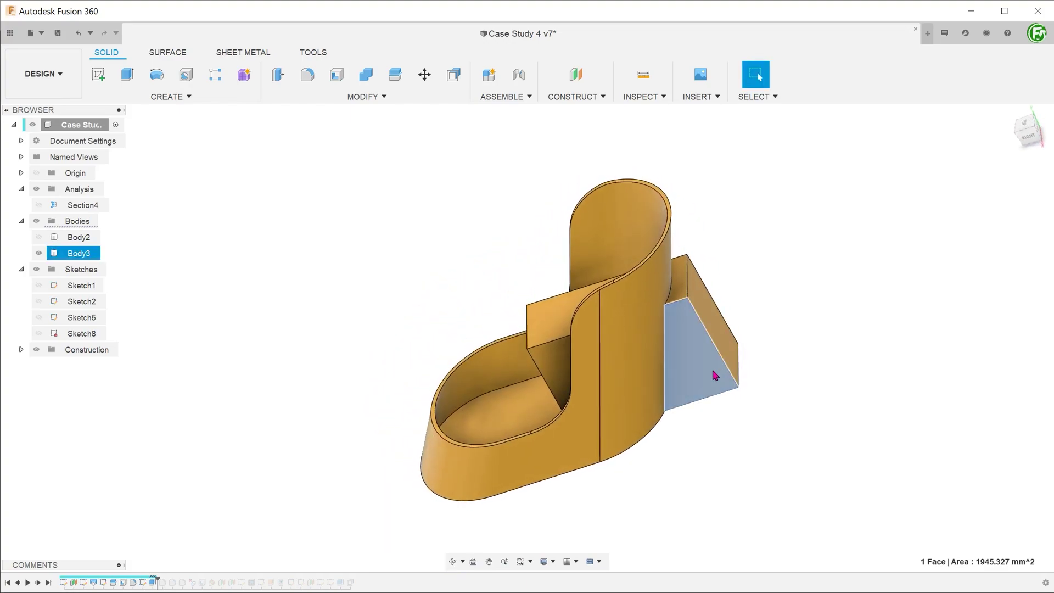
pyautogui.scroll(5, 560, 370)
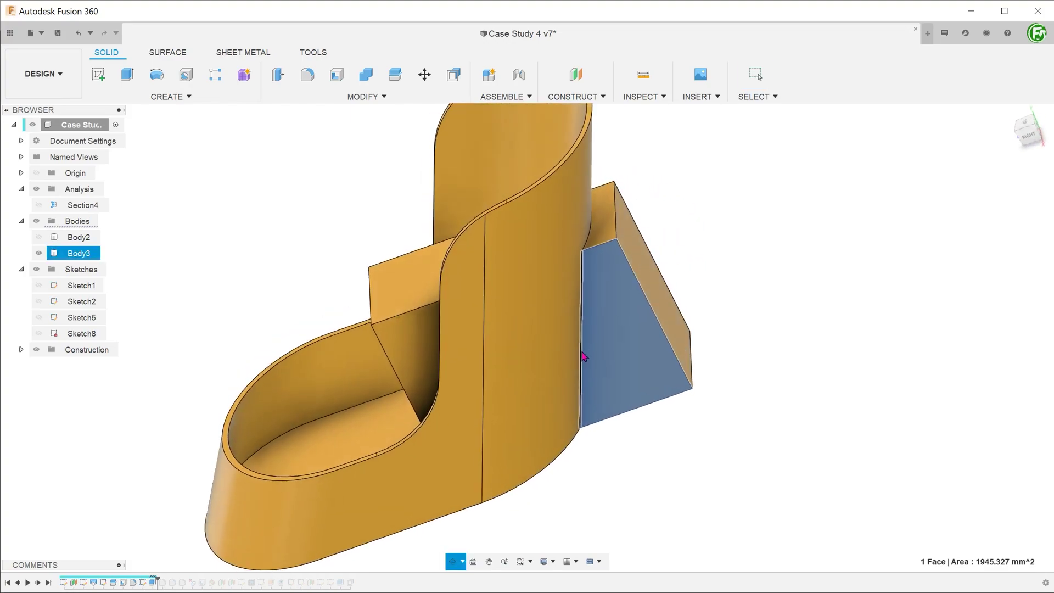
# Step: Select the protruding wedge's five faces and delete them from the holder
pyautogui.click(747, 264)
pyautogui.click(635, 305)
pyautogui.keyDown('ctrl'); pyautogui.click(606, 233); pyautogui.keyUp('ctrl')
pyautogui.keyDown('ctrl'); pyautogui.click(642, 272); pyautogui.keyUp('ctrl')
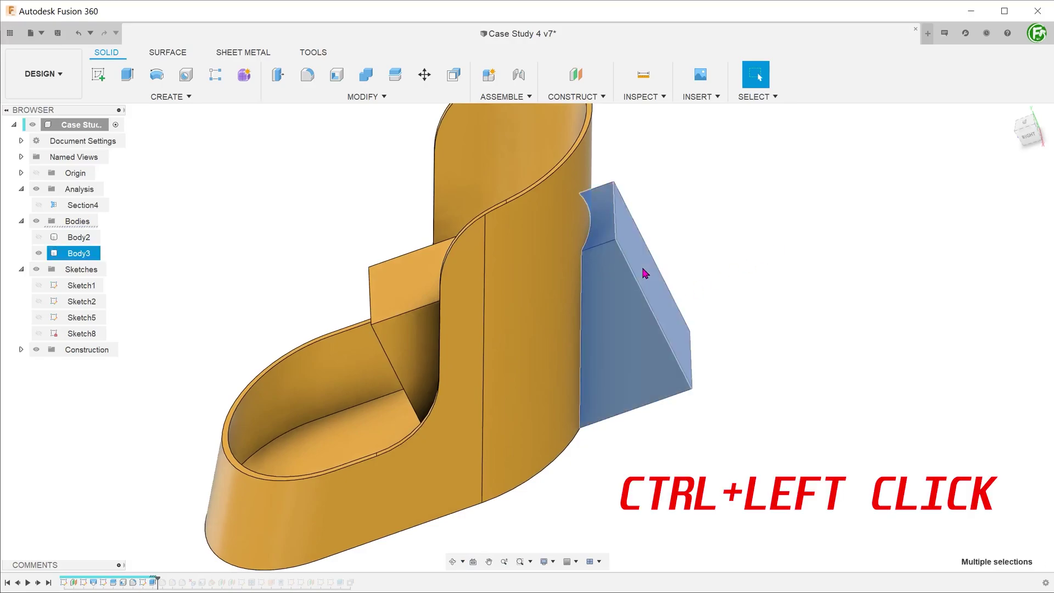
pyautogui.keyDown('shift'); pyautogui.moveTo(642, 271); pyautogui.dragTo(323, 427, button='middle'); pyautogui.keyUp('shift')
pyautogui.keyDown('ctrl'); pyautogui.click(322, 428); pyautogui.keyUp('ctrl')
pyautogui.press('Delete')
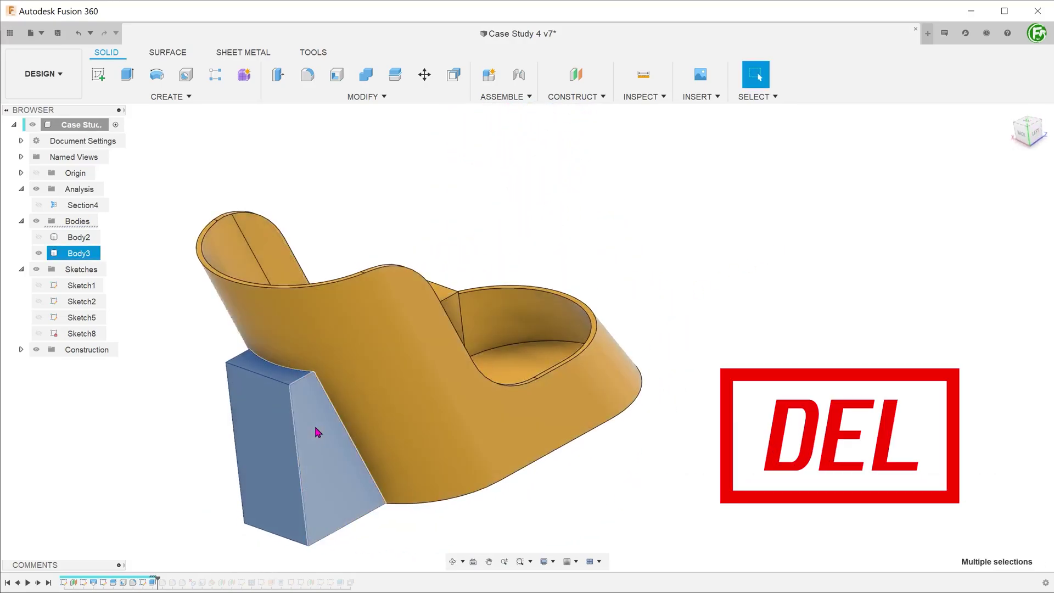
pyautogui.moveTo(315, 432)
pyautogui.keyDown('shift'); pyautogui.mouseDown(button='middle')
pyautogui.moveTo(569, 328)
pyautogui.moveTo(516, 299)
pyautogui.moveTo(543, 308)
pyautogui.moveTo(561, 284)
pyautogui.moveTo(582, 321)
pyautogui.moveTo(665, 318)
pyautogui.moveTo(598, 275)
pyautogui.mouseUp(button='middle'); pyautogui.keyUp('shift')
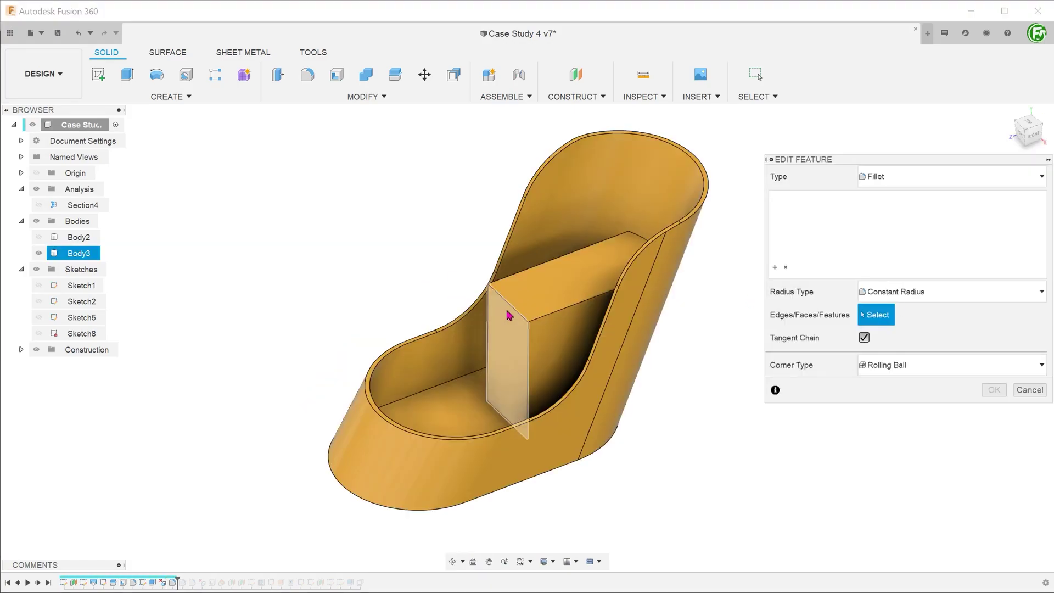
# Step: Apply a 4 mm fillet to the inner block's edges and check the long fillet faces on both sides
pyautogui.click(512, 309)
pyautogui.write('.5')
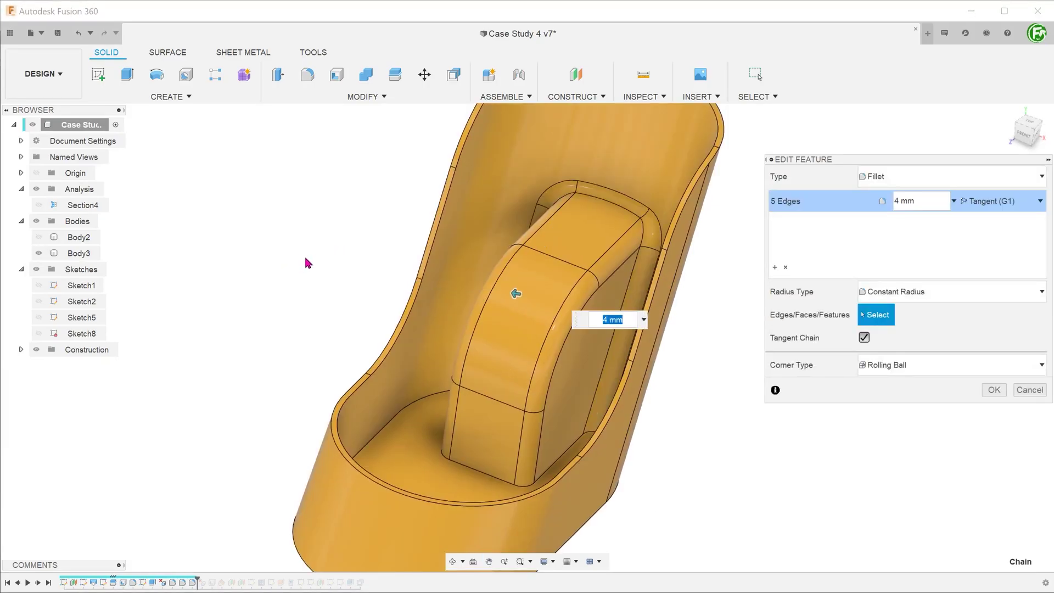
pyautogui.click(993, 391)
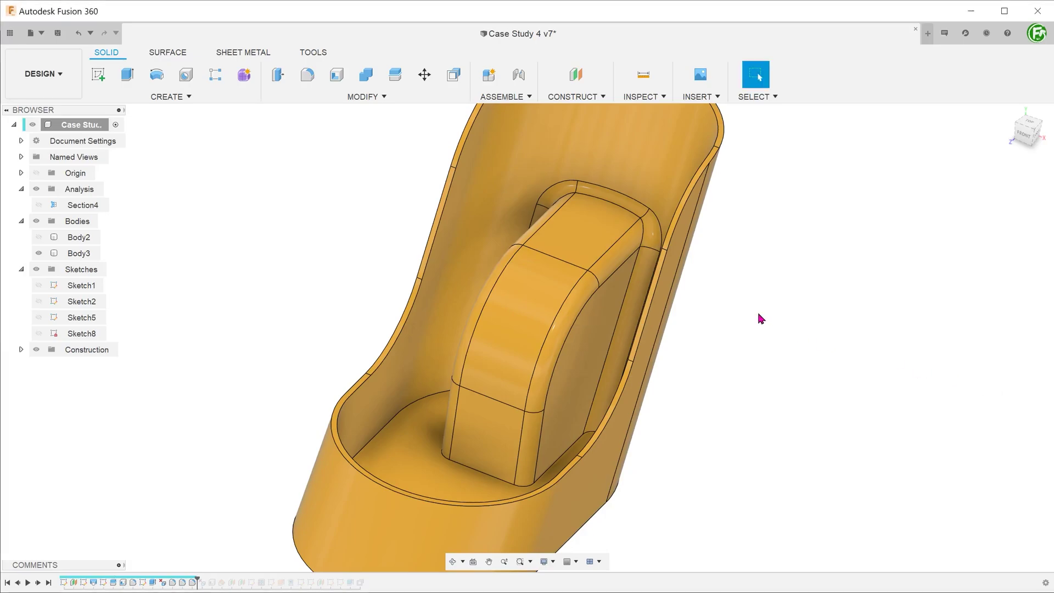
pyautogui.scroll(2, 640, 229)
pyautogui.scroll(2, 613, 206)
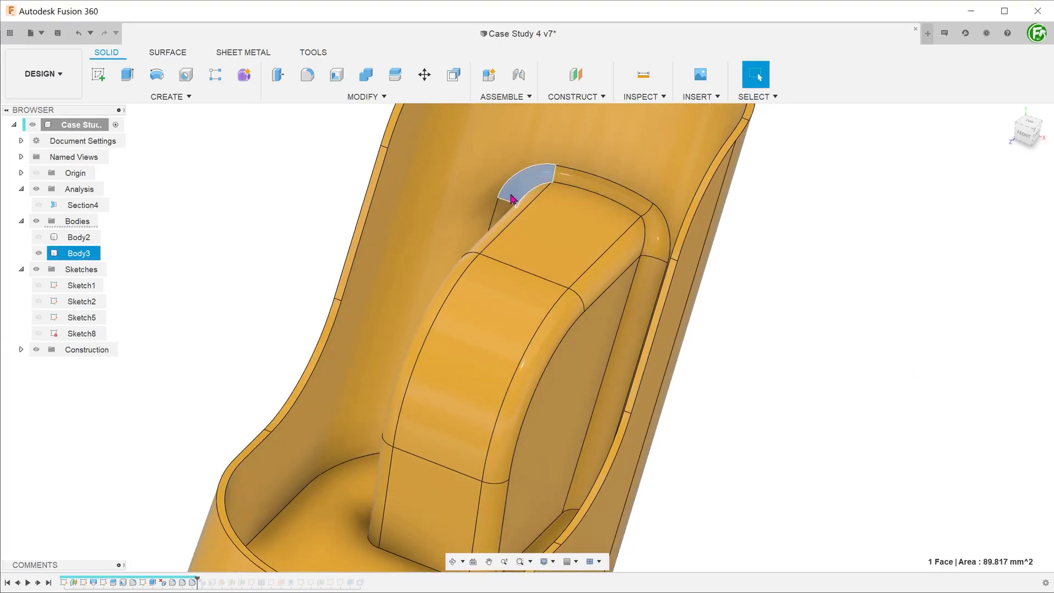
pyautogui.click(505, 199)
pyautogui.moveTo(532, 226)
pyautogui.keyDown('shift'); pyautogui.mouseDown(button='middle')
pyautogui.moveTo(572, 243)
pyautogui.moveTo(586, 266)
pyautogui.mouseUp(button='middle'); pyautogui.keyUp('shift')
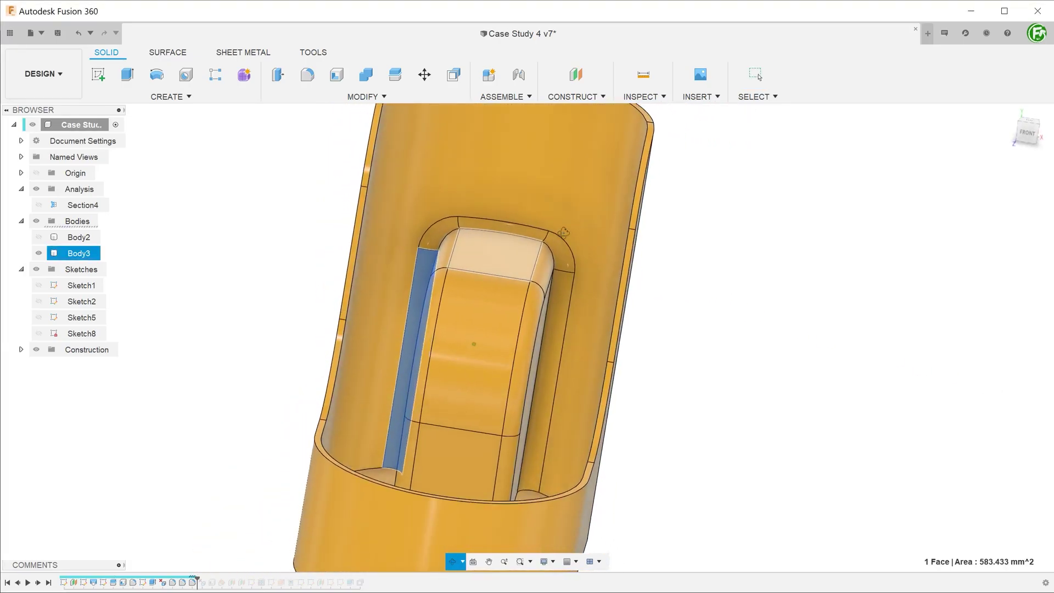
pyautogui.click(591, 270)
pyautogui.scroll(-3, 591, 270)
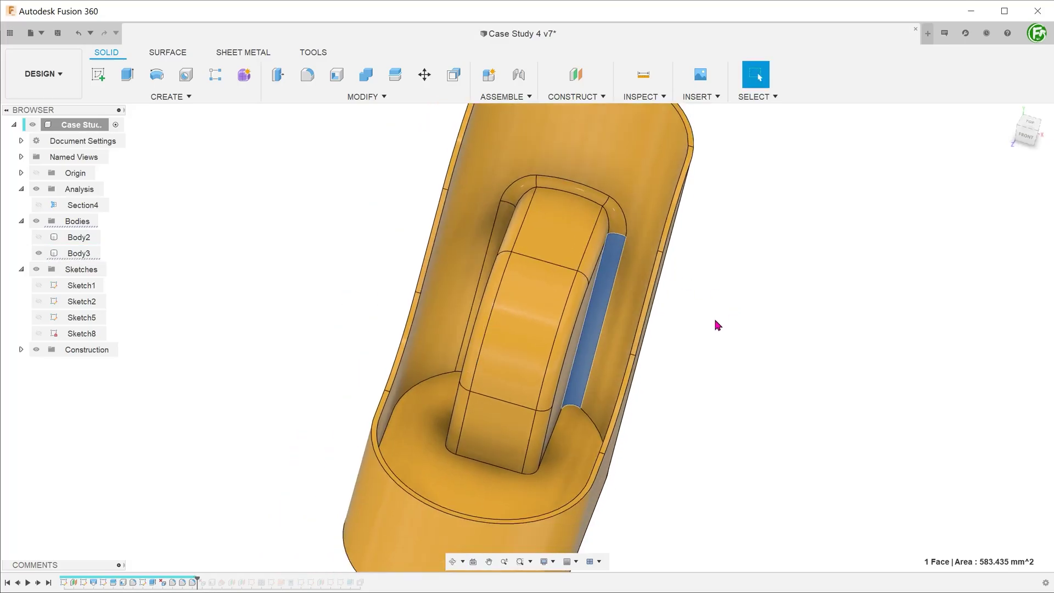
pyautogui.keyDown('shift'); pyautogui.moveTo(713, 322); pyautogui.dragTo(688, 270, button='middle'); pyautogui.keyUp('shift')
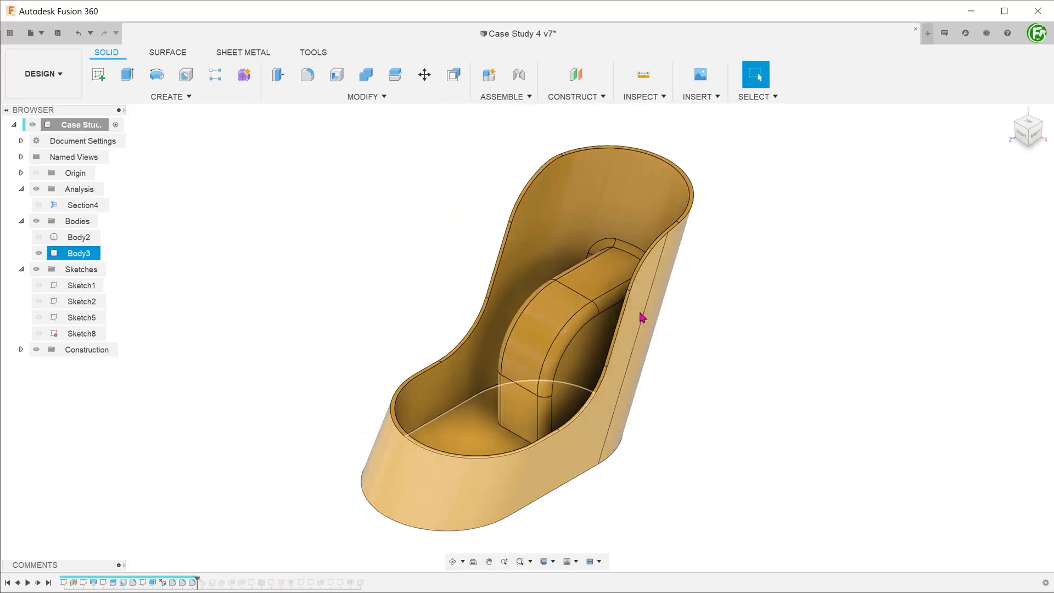
pyautogui.keyDown('shift'); pyautogui.moveTo(568, 306); pyautogui.dragTo(568, 289, button='middle'); pyautogui.keyUp('shift')
pyautogui.click(451, 186)
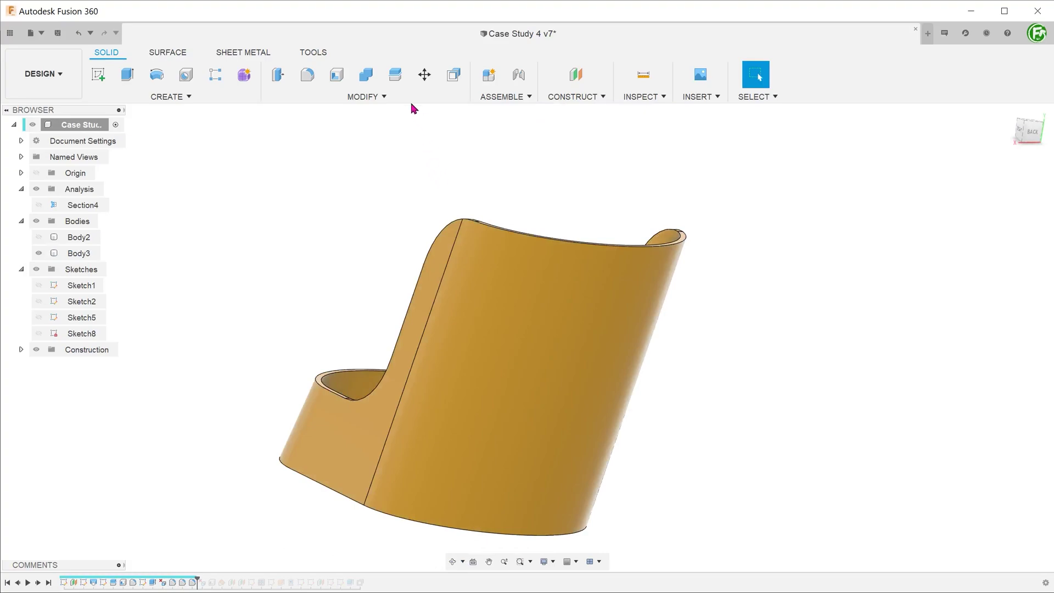
# Step: Shell the holder to 2 mm inside thickness, leaving the first face and the end face open
pyautogui.click(384, 97)
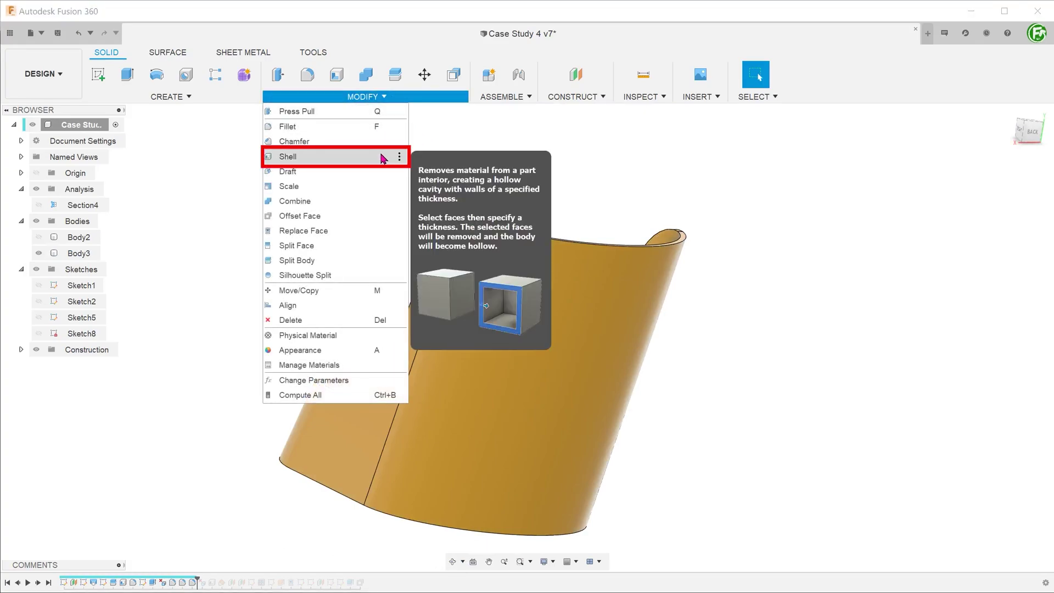
pyautogui.click(381, 157)
pyautogui.moveTo(381, 157)
pyautogui.keyDown('shift'); pyautogui.mouseDown(button='middle')
pyautogui.moveTo(371, 229)
pyautogui.moveTo(415, 245)
pyautogui.mouseUp(button='middle'); pyautogui.keyUp('shift')
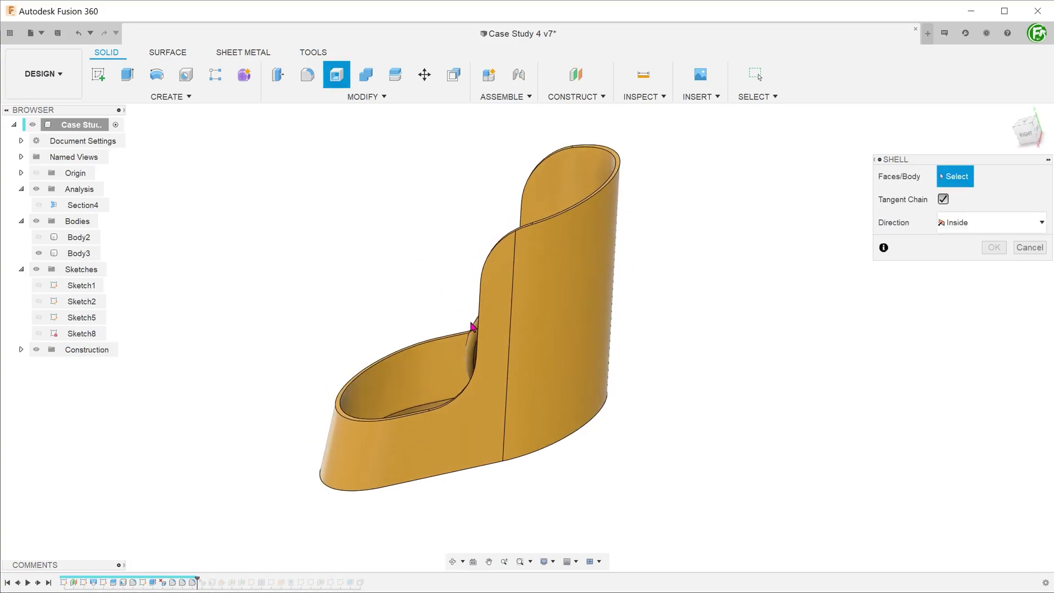
pyautogui.keyDown('shift'); pyautogui.moveTo(472, 327); pyautogui.dragTo(517, 276, button='middle'); pyautogui.keyUp('shift')
pyautogui.click(518, 276)
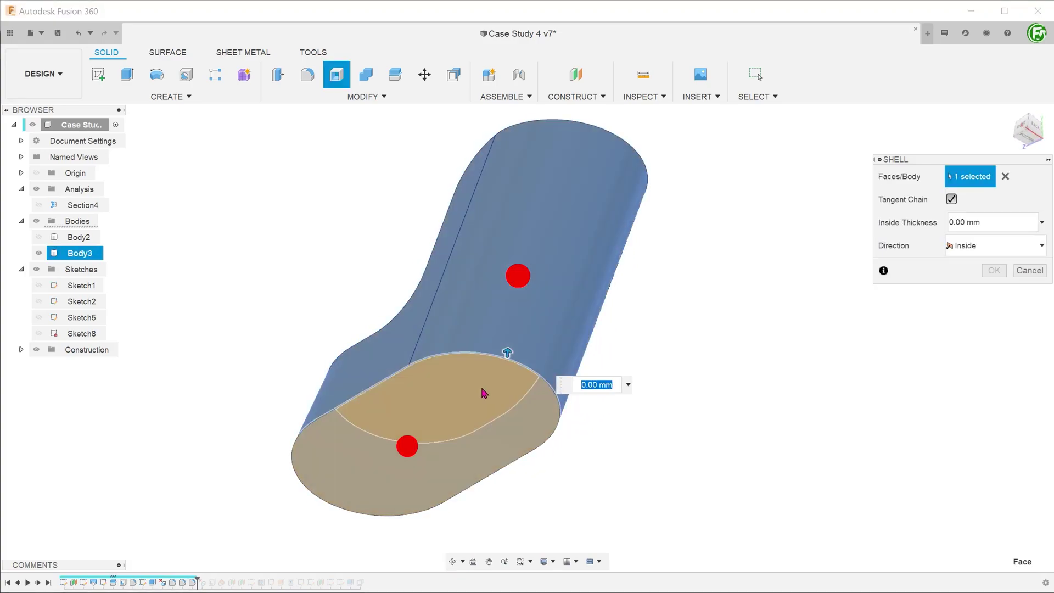
pyautogui.click(482, 393)
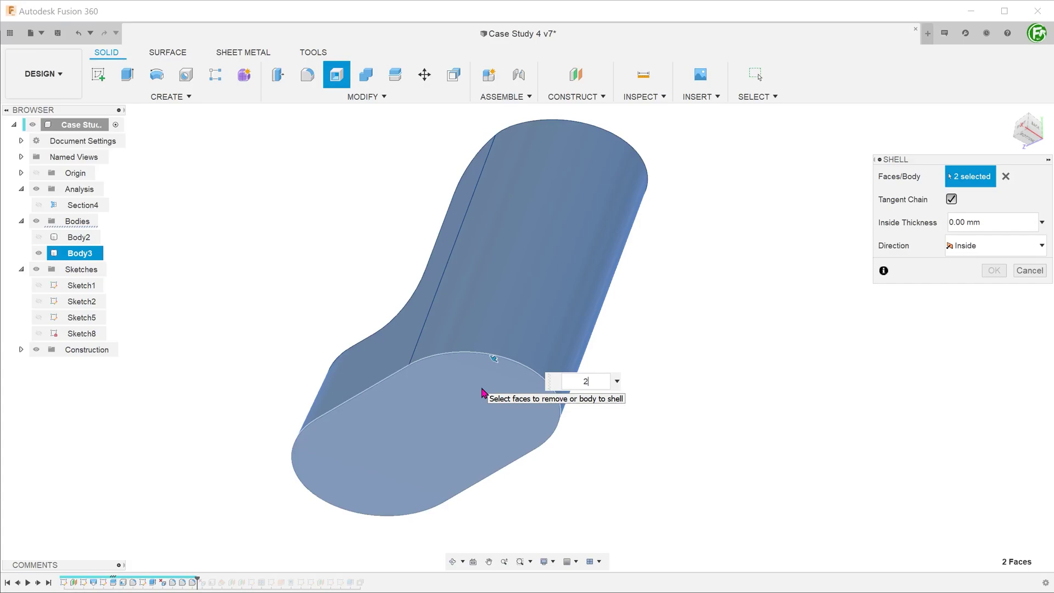
pyautogui.moveTo(332, 319)
pyautogui.keyDown('shift'); pyautogui.mouseDown(button='middle')
pyautogui.moveTo(332, 330)
pyautogui.moveTo(435, 305)
pyautogui.mouseUp(button='middle'); pyautogui.keyUp('shift')
pyautogui.click(992, 270)
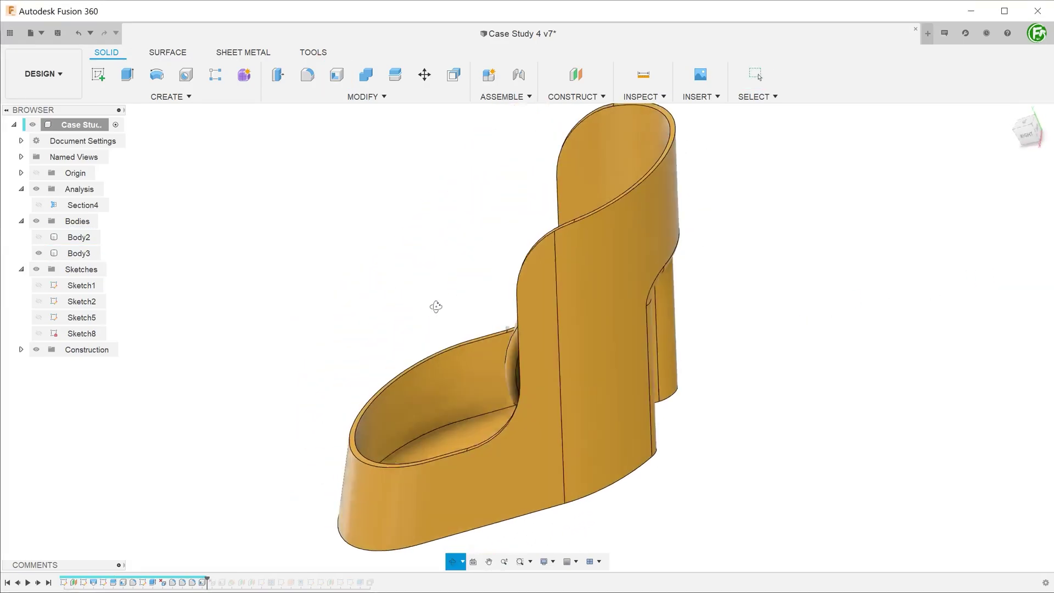
# Step: Turn on the Section4 cut-away, orbit the model and select the holder's rim face
pyautogui.click(38, 205)
pyautogui.moveTo(318, 301)
pyautogui.keyDown('shift'); pyautogui.mouseDown(button='middle')
pyautogui.moveTo(497, 322)
pyautogui.moveTo(526, 296)
pyautogui.moveTo(286, 245)
pyautogui.mouseUp(button='middle'); pyautogui.keyUp('shift')
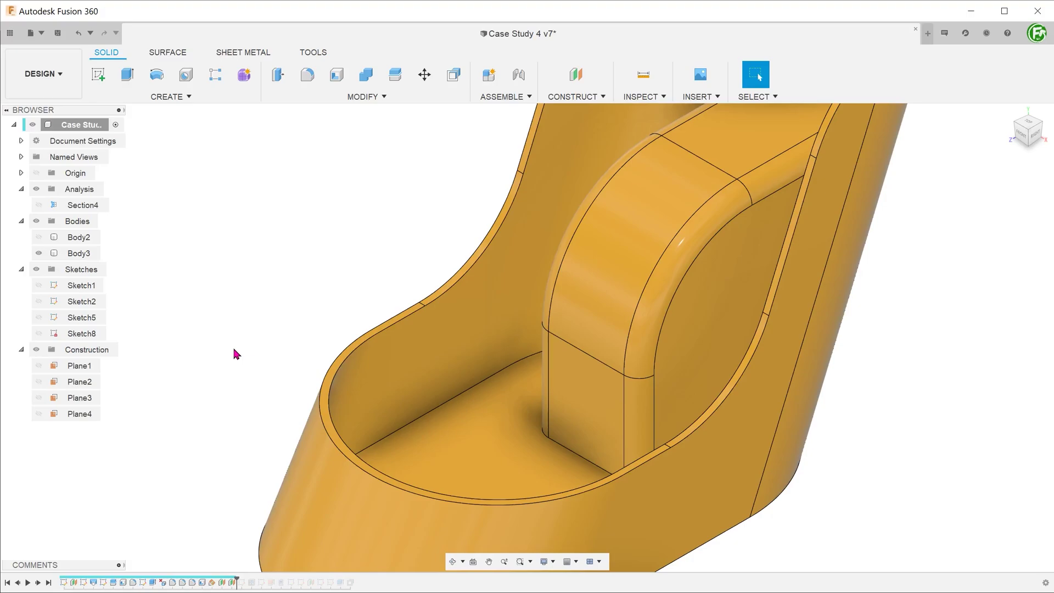
pyautogui.click(328, 393)
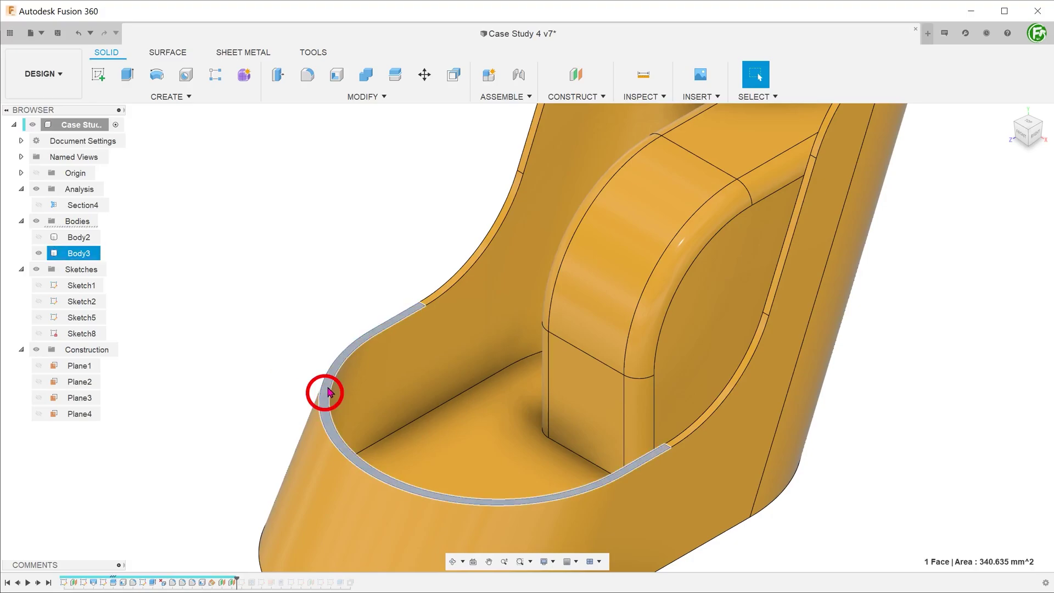
# Step: Show Plane4 and start a new sketch on it
pyautogui.click(39, 413)
pyautogui.click(277, 425)
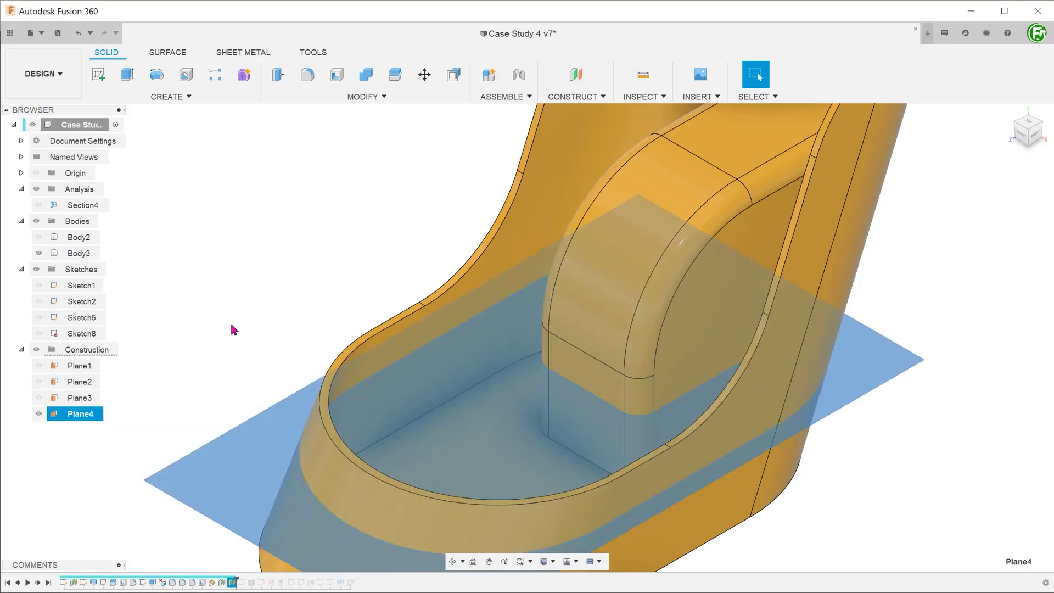
pyautogui.rightClick(250, 437)
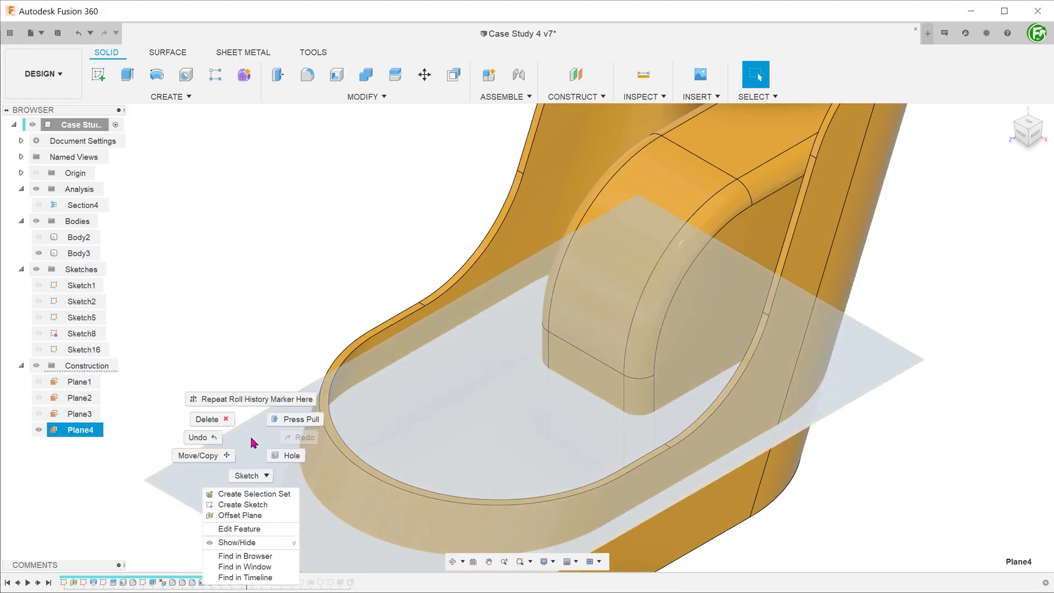
pyautogui.click(275, 504)
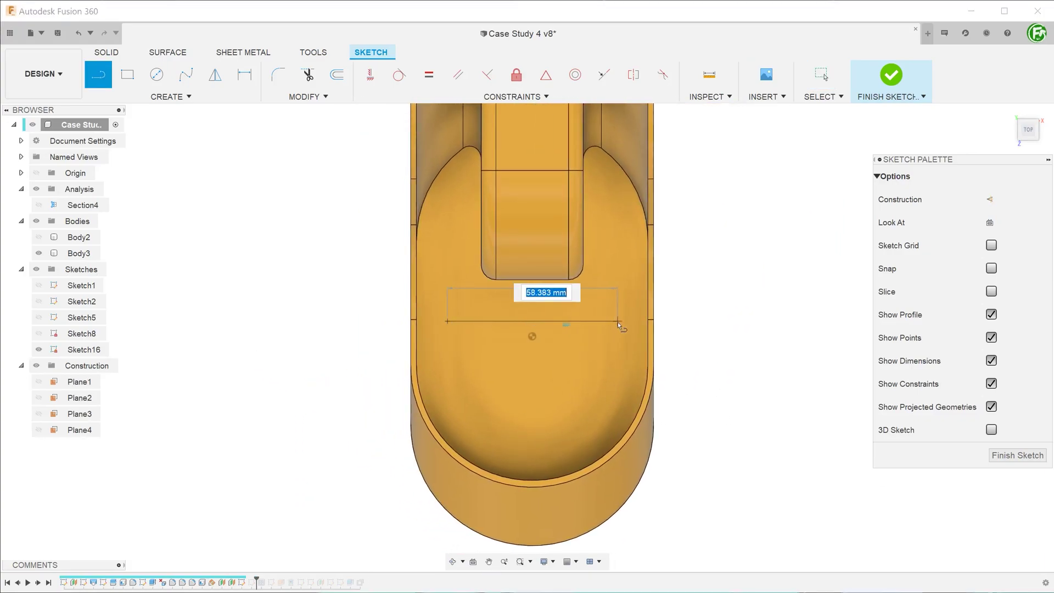
# Step: Draw three horizontal lines and a vertical centre line over the indentation's floor, then finish
pyautogui.click(618, 320)
pyautogui.click(447, 369)
pyautogui.click(617, 369)
pyautogui.click(451, 416)
pyautogui.click(609, 416)
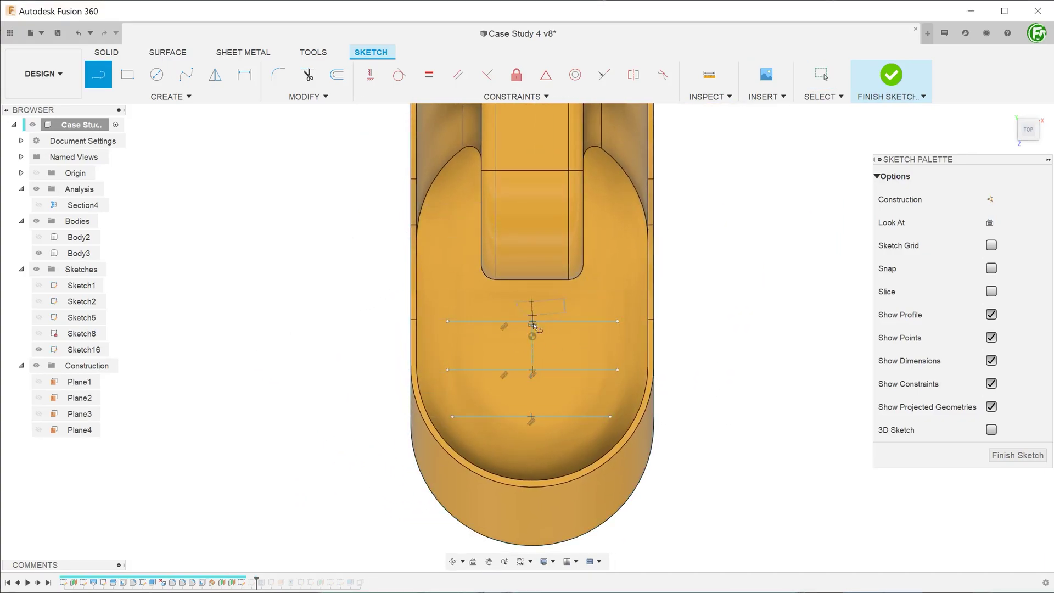
pyautogui.press('Escape')
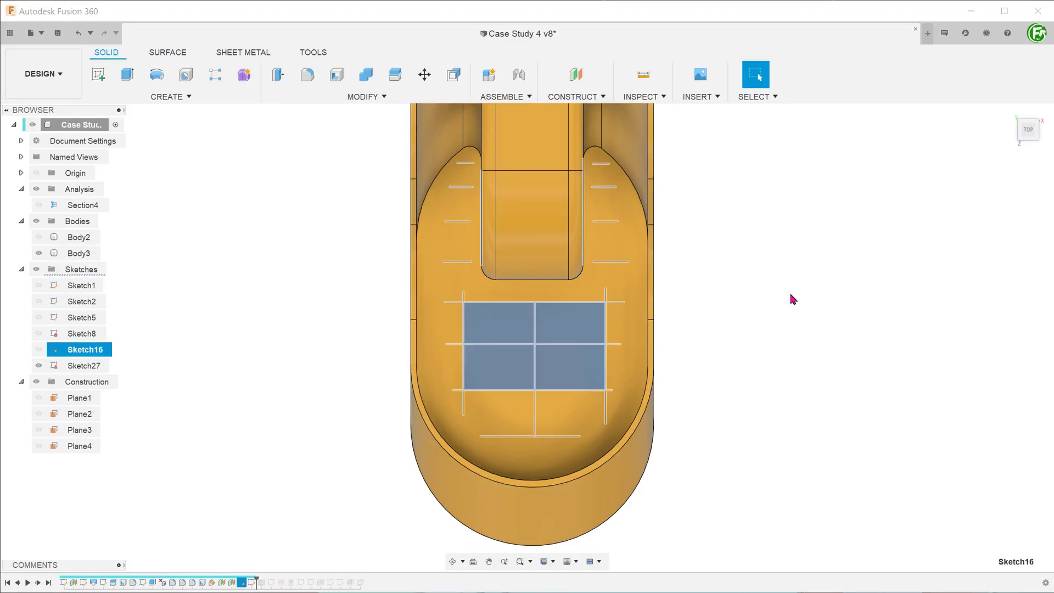
pyautogui.click(790, 298)
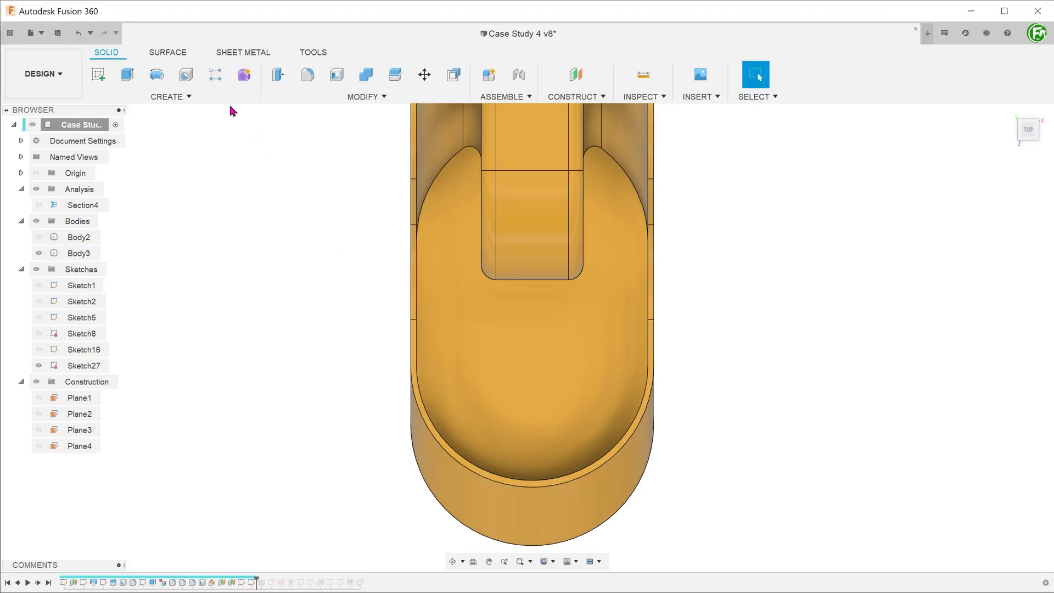
# Step: Start a Web feature and add Sketch16's lines as the rib curves
pyautogui.click(218, 97)
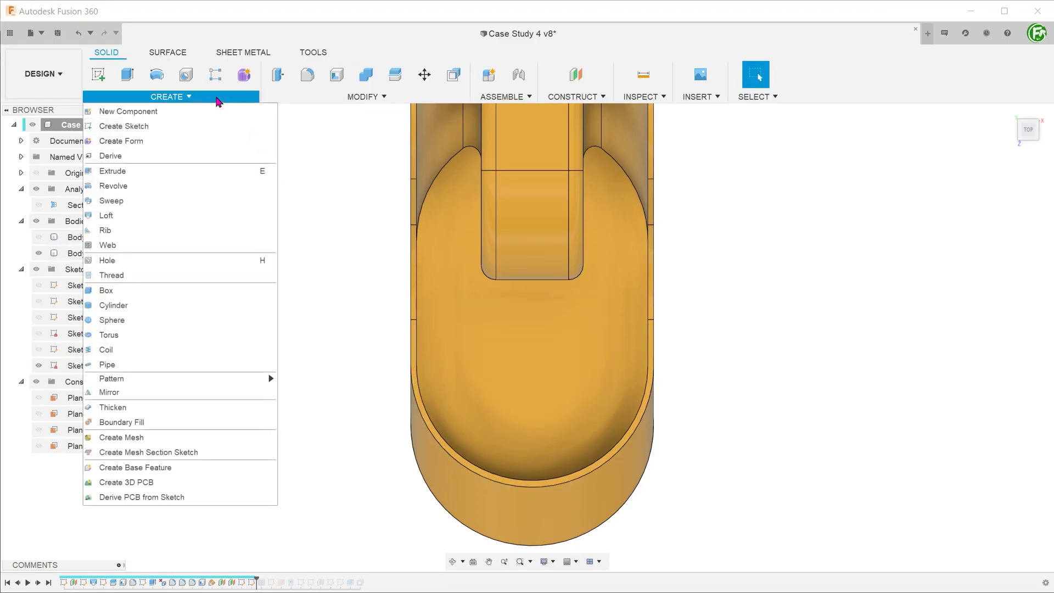
pyautogui.click(230, 251)
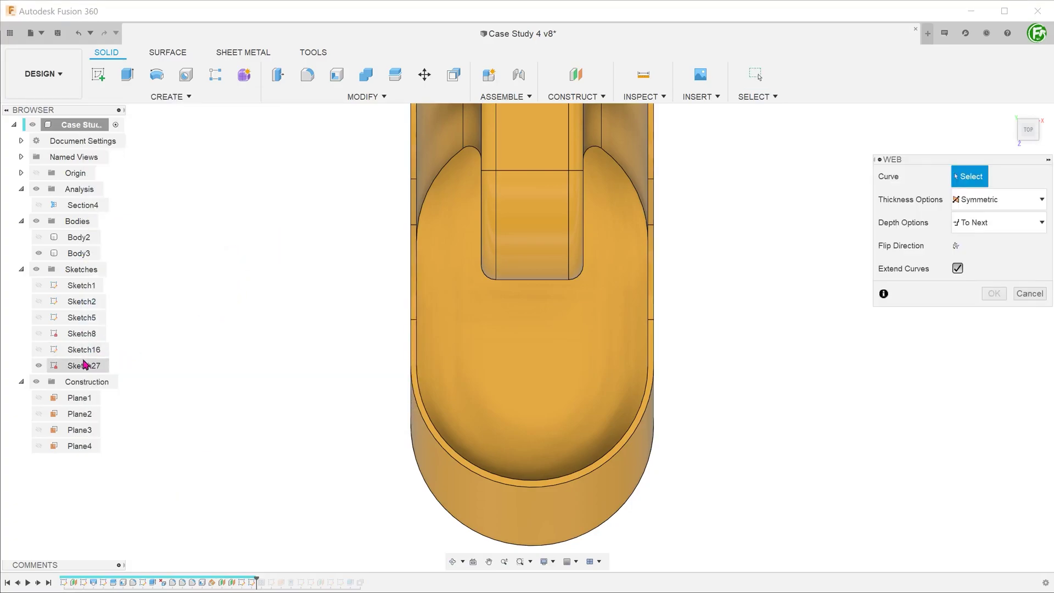
pyautogui.click(38, 349)
pyautogui.moveTo(247, 345)
pyautogui.keyDown('shift'); pyautogui.mouseDown(button='middle')
pyautogui.moveTo(284, 296)
pyautogui.moveTo(407, 330)
pyautogui.mouseUp(button='middle'); pyautogui.keyUp('shift')
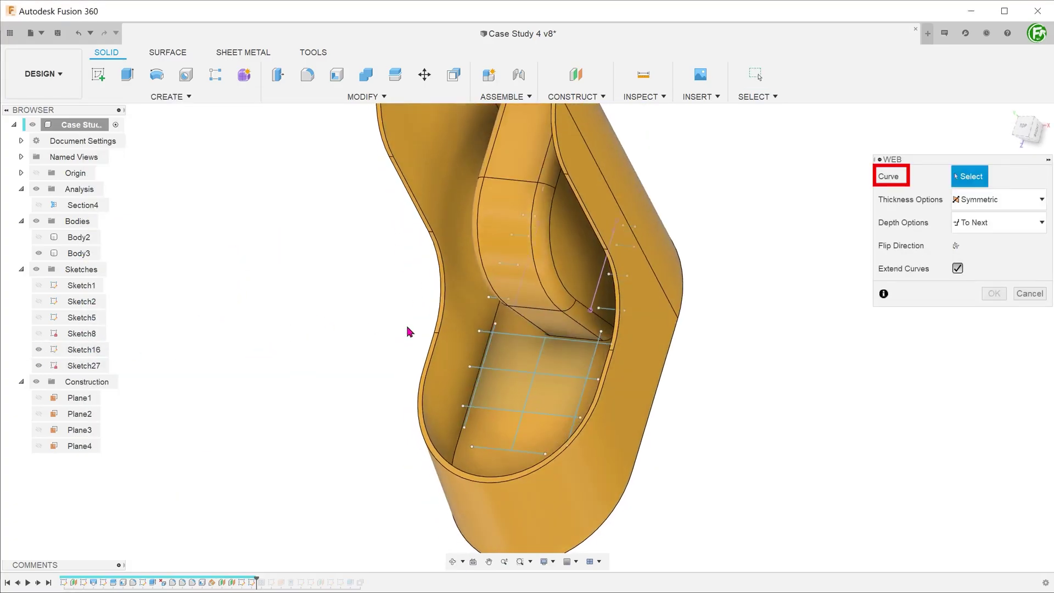
pyautogui.click(504, 338)
pyautogui.click(501, 372)
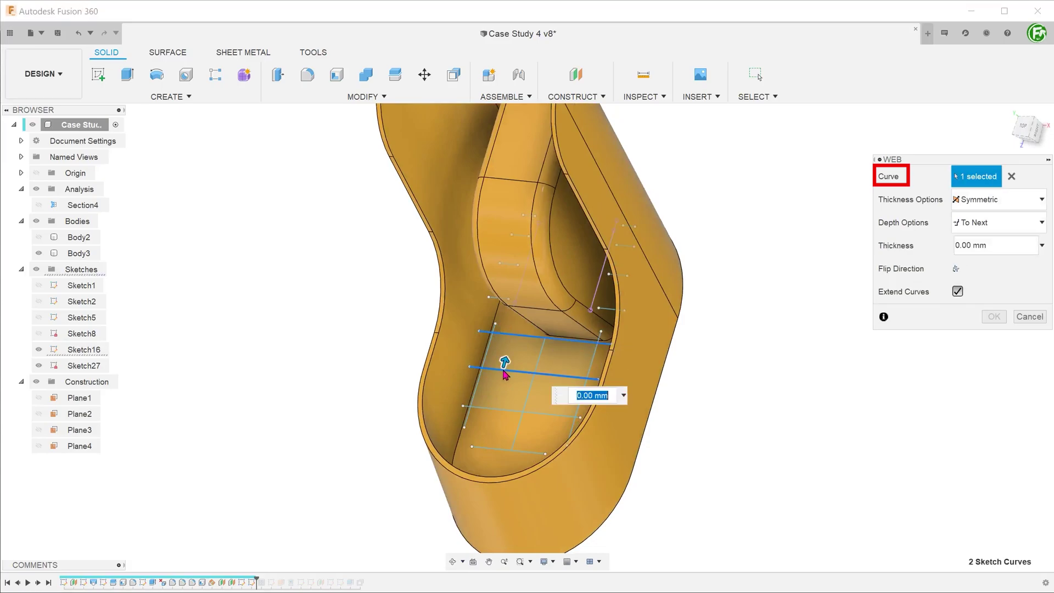
pyautogui.click(499, 409)
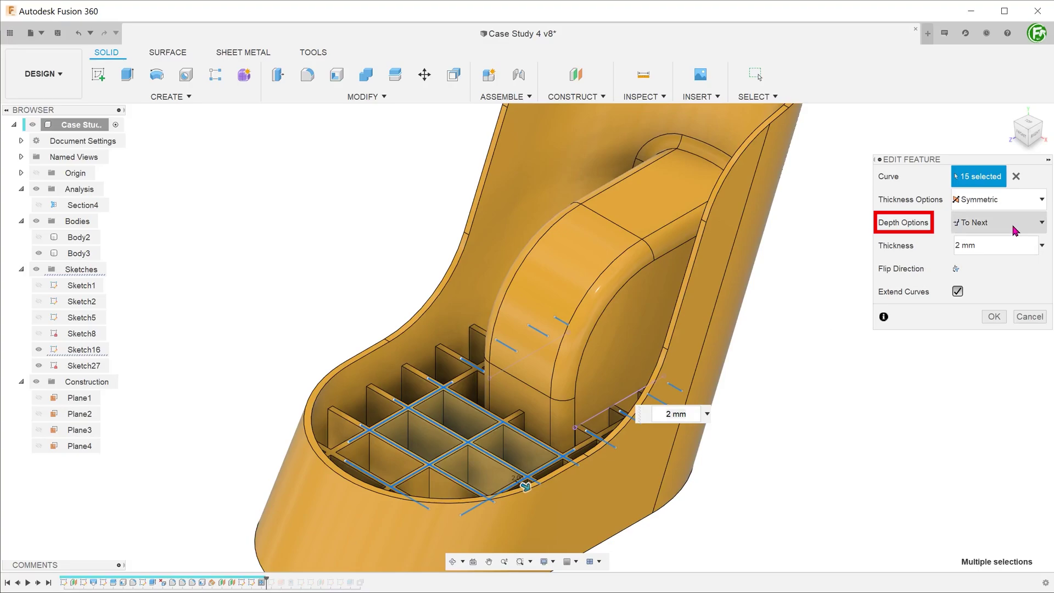
# Step: Keep Extend Curves on so the 2 mm ribs reach the walls, and confirm the Web
pyautogui.click(958, 291)
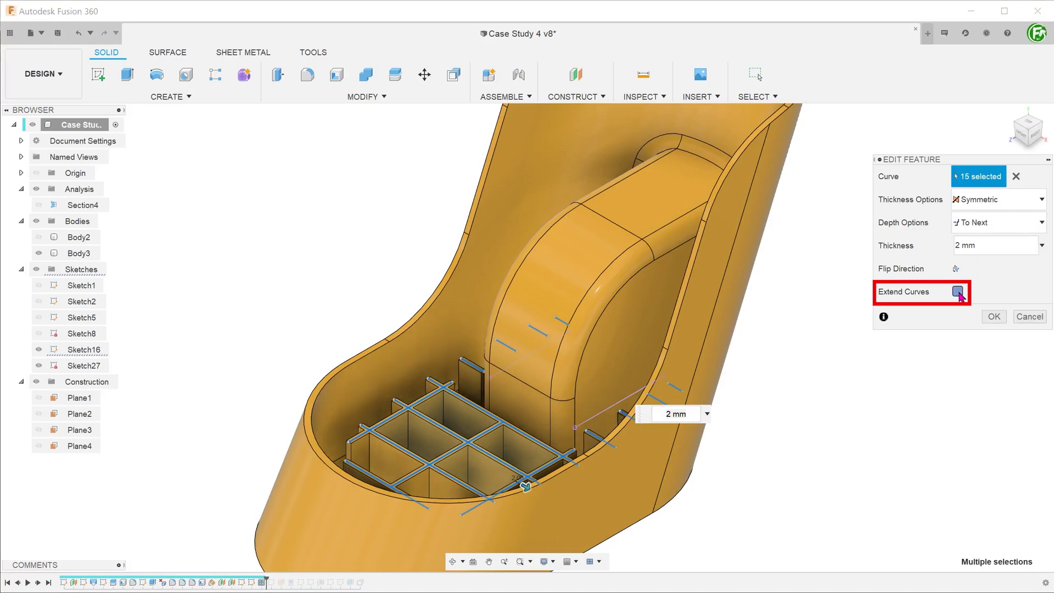
pyautogui.click(958, 291)
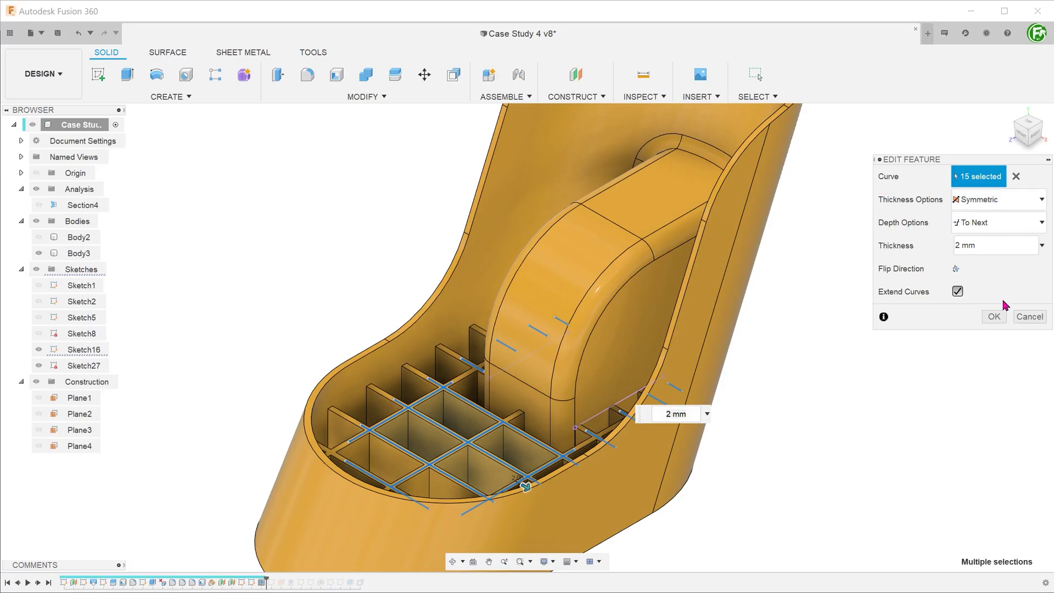
pyautogui.click(994, 317)
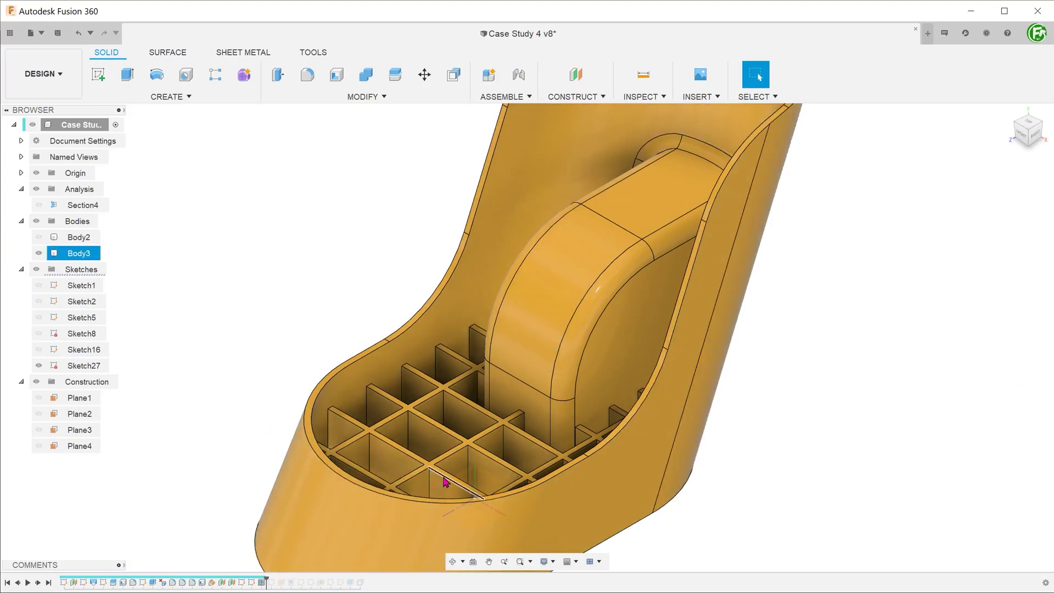
# Step: Select the XY plane through the model and look straight at it
pyautogui.click(484, 482)
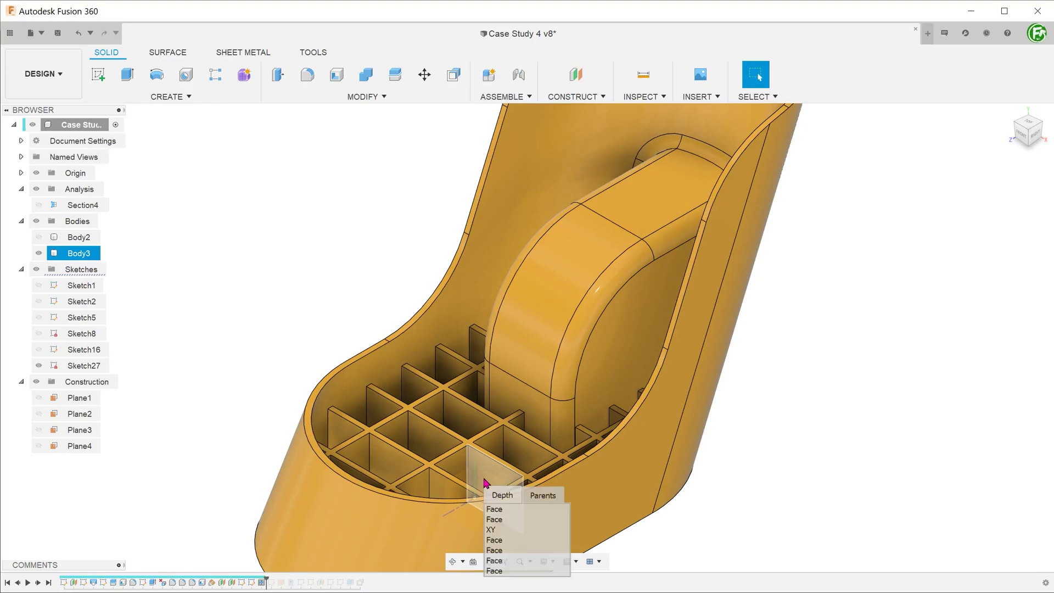
pyautogui.click(489, 534)
pyautogui.rightClick(487, 485)
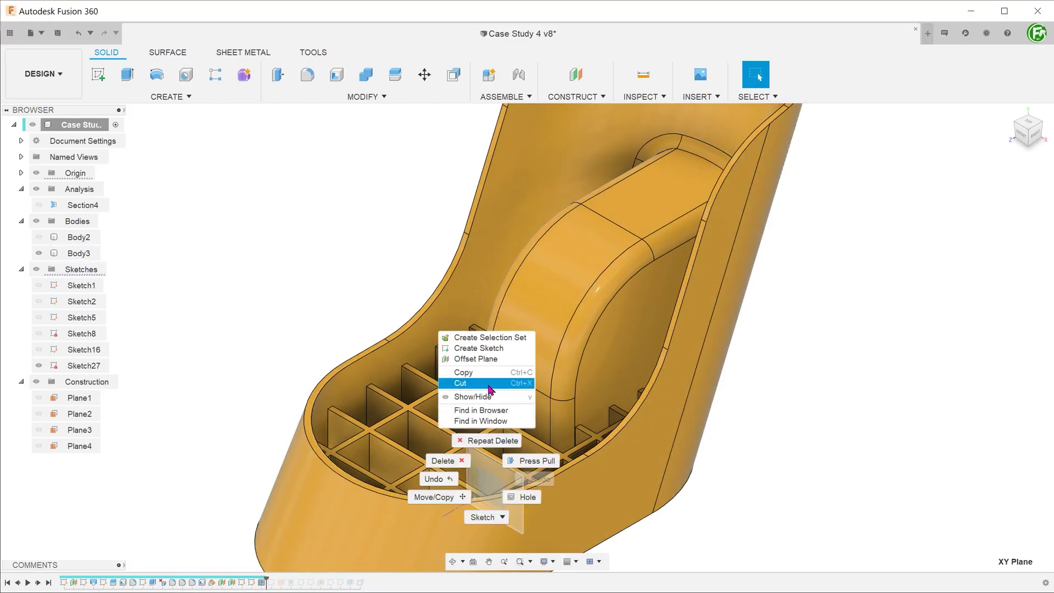
pyautogui.click(461, 354)
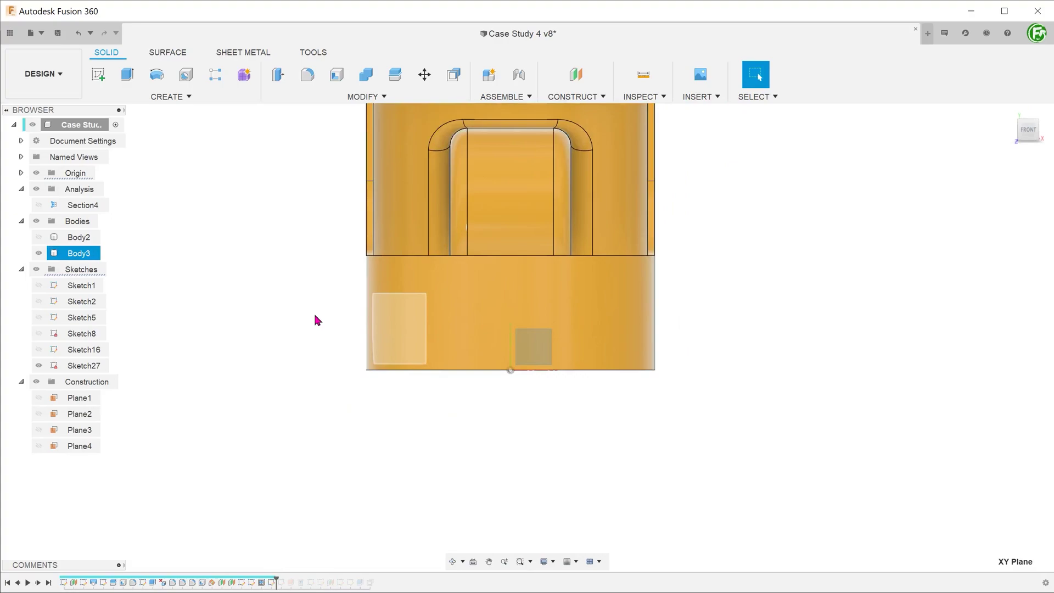
# Step: Sketch a 3-point arc spanning the holder's base, radius about 83.8 mm
pyautogui.press('l')
pyautogui.click(303, 346)
pyautogui.click(725, 344)
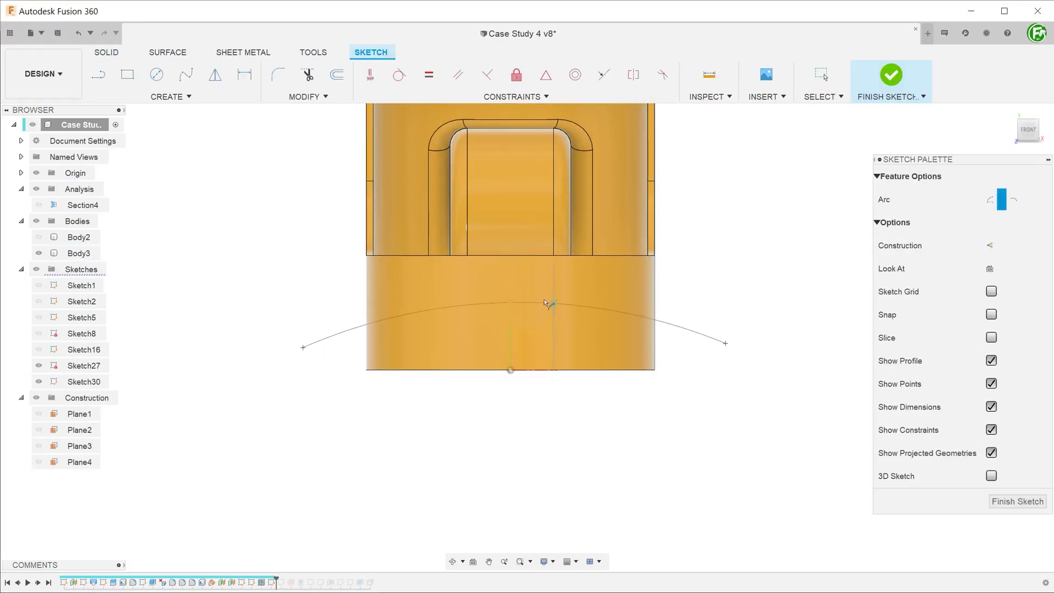
pyautogui.click(493, 283)
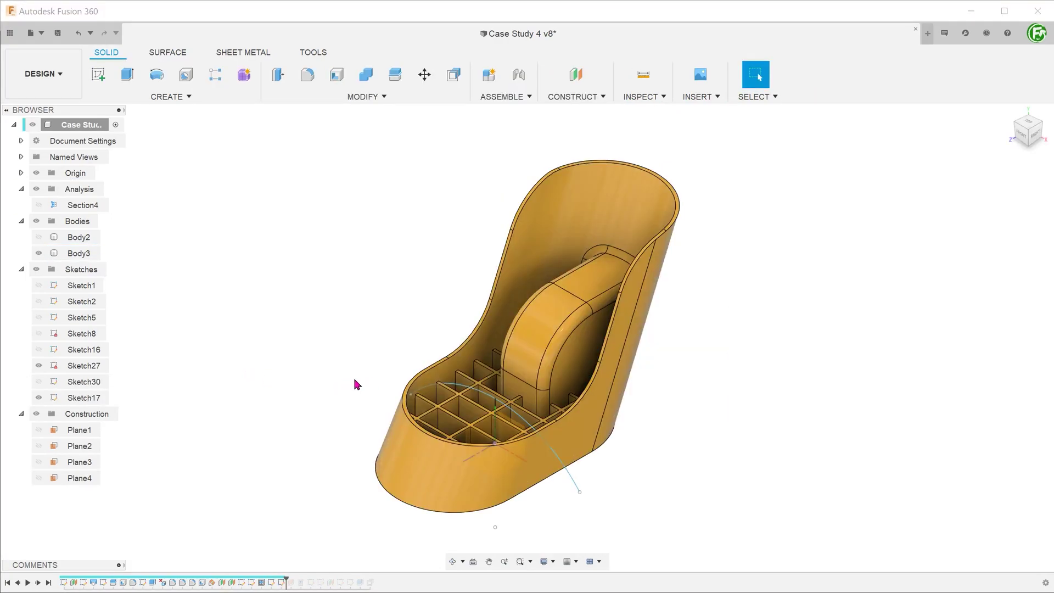
pyautogui.click(444, 384)
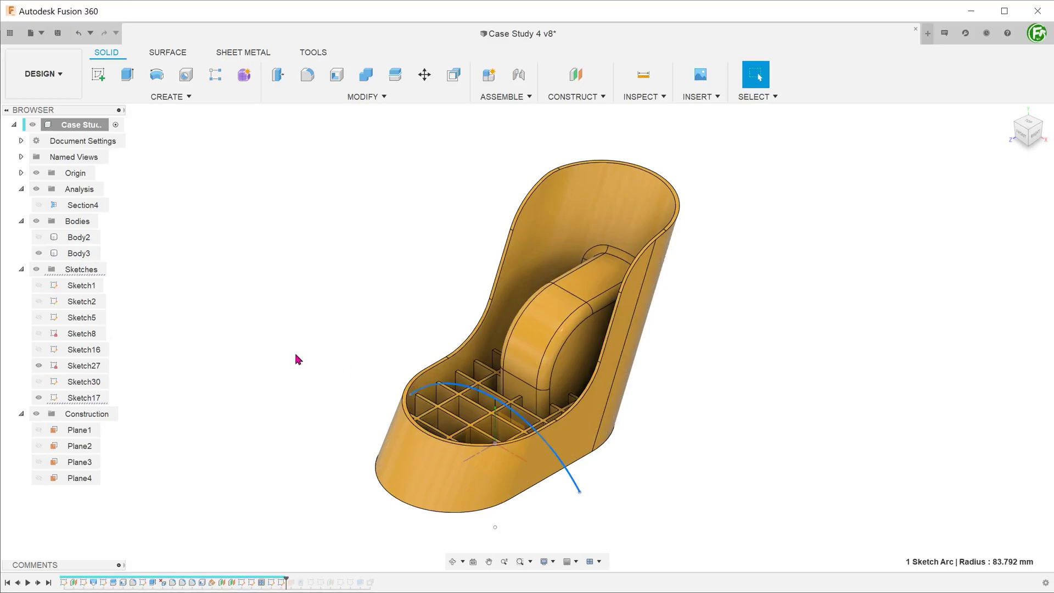
# Step: Start a surface extrude of the arc with symmetric direction
pyautogui.click(252, 362)
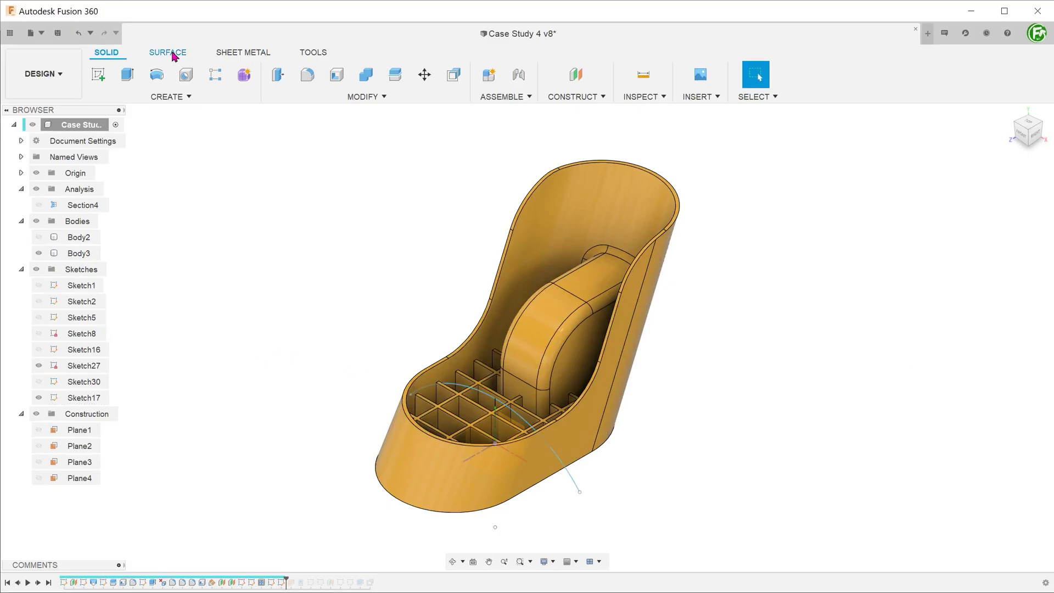
pyautogui.click(174, 57)
pyautogui.click(157, 75)
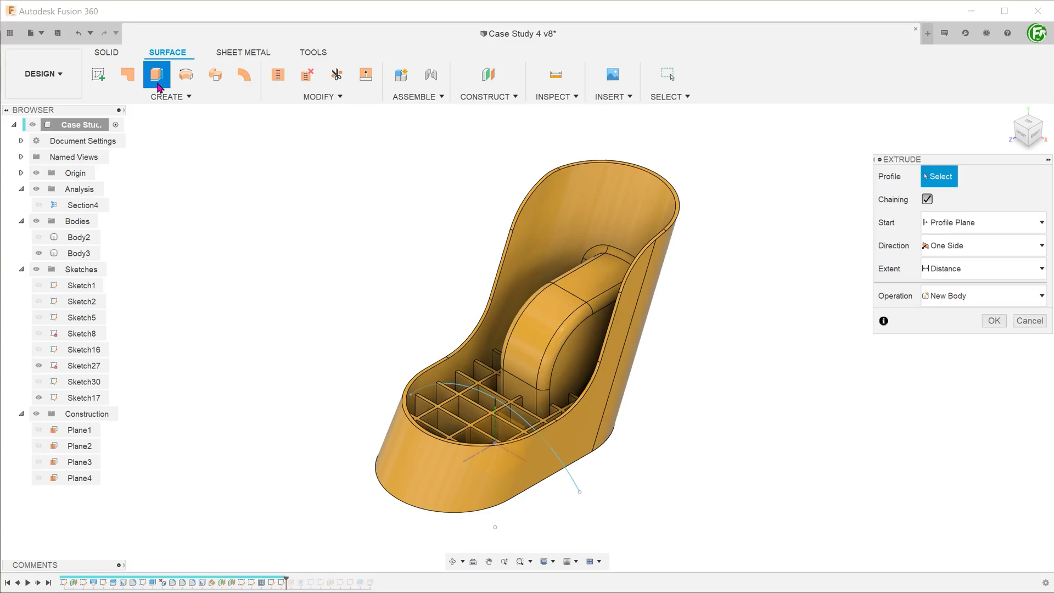
pyautogui.click(466, 394)
pyautogui.write('85')
pyautogui.click(988, 245)
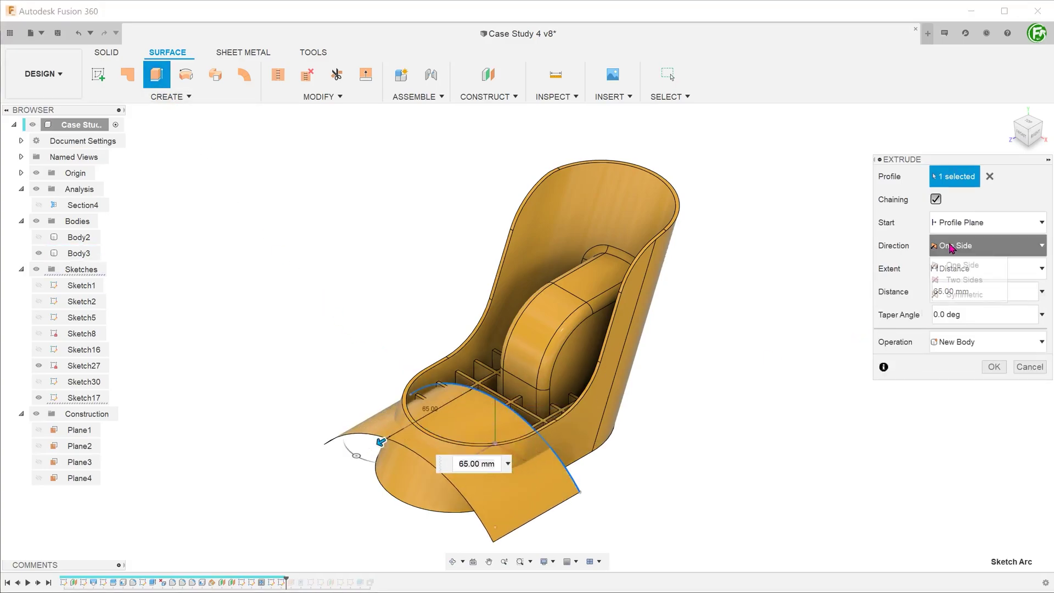
pyautogui.click(979, 290)
# Step: Extrude the arc 100 mm into curved surface Body10 arching over the holder
pyautogui.click(1026, 117)
pyautogui.write('100')
pyautogui.press('Return')
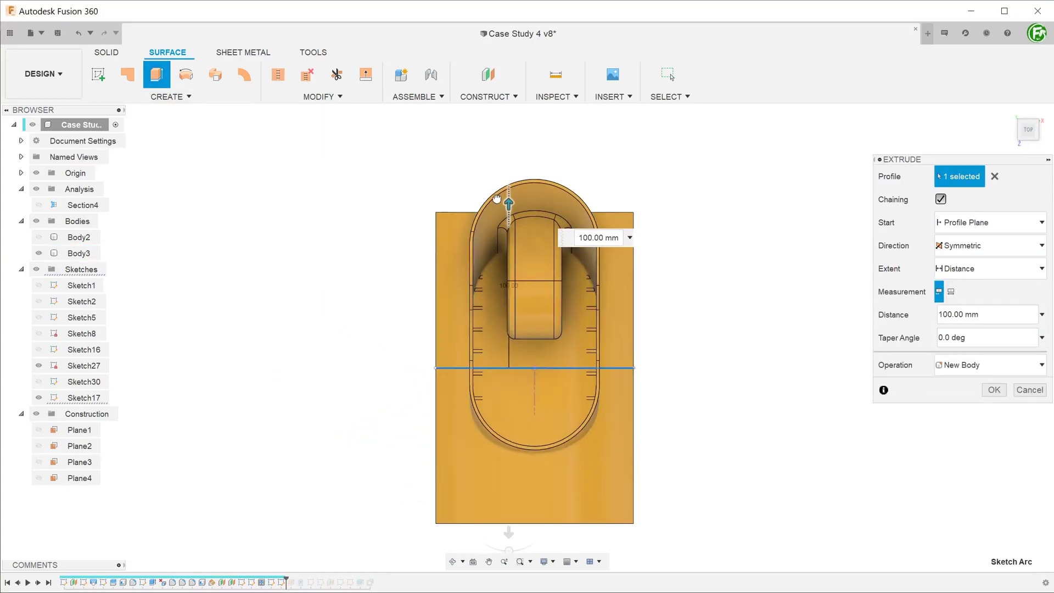
pyautogui.click(993, 389)
pyautogui.keyDown('shift'); pyautogui.moveTo(947, 387); pyautogui.dragTo(693, 313, button='middle'); pyautogui.keyUp('shift')
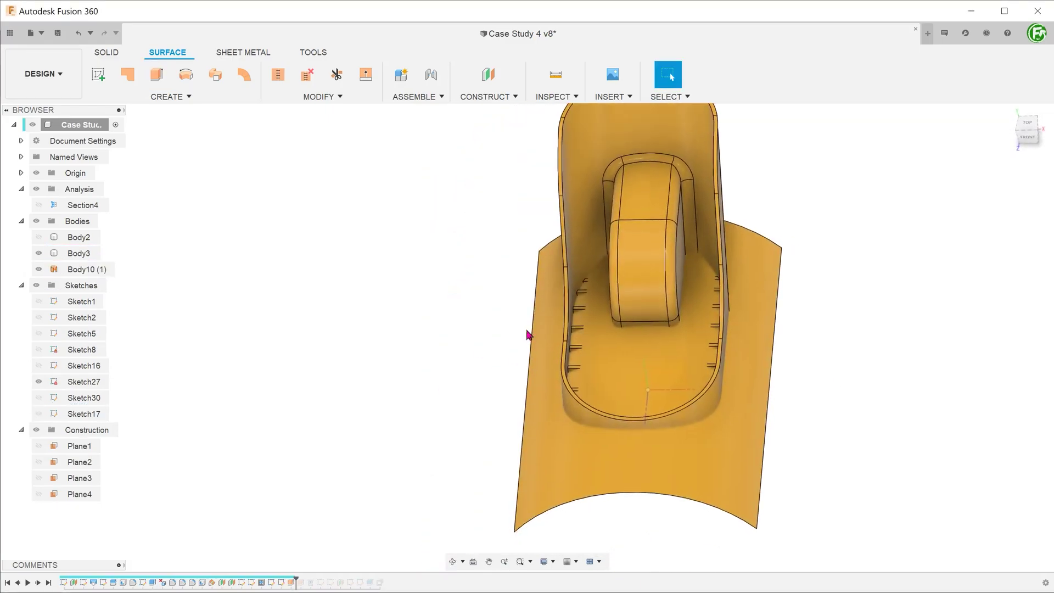
pyautogui.scroll(2, 470, 404)
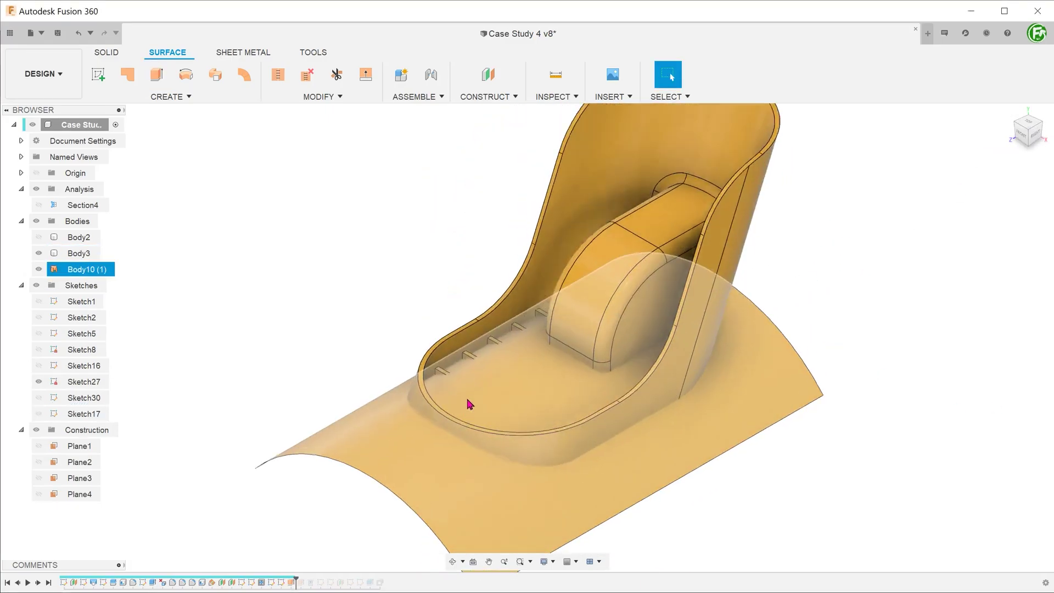
pyautogui.scroll(2, 464, 370)
pyautogui.scroll(2, 370, 332)
pyautogui.click(480, 357)
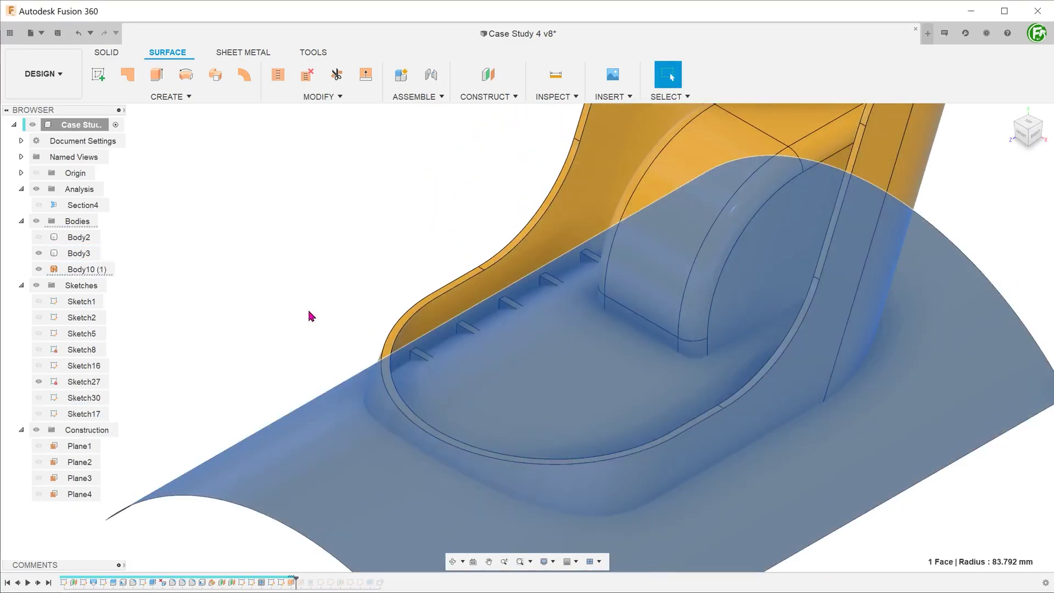
pyautogui.click(309, 315)
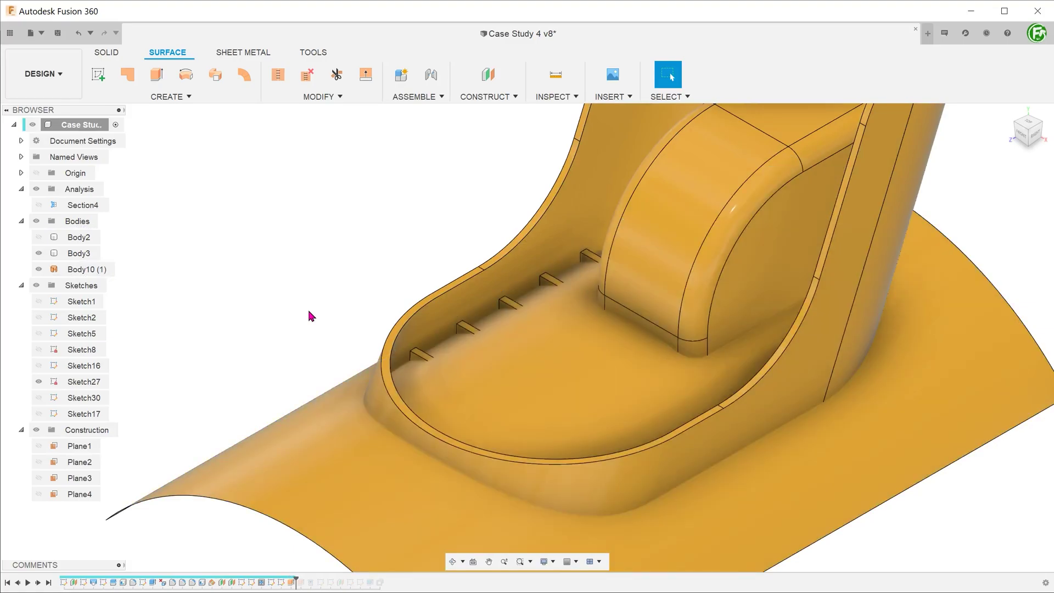
# Step: Replace the rib top faces with the curved surface so they follow its arch
pyautogui.click(102, 54)
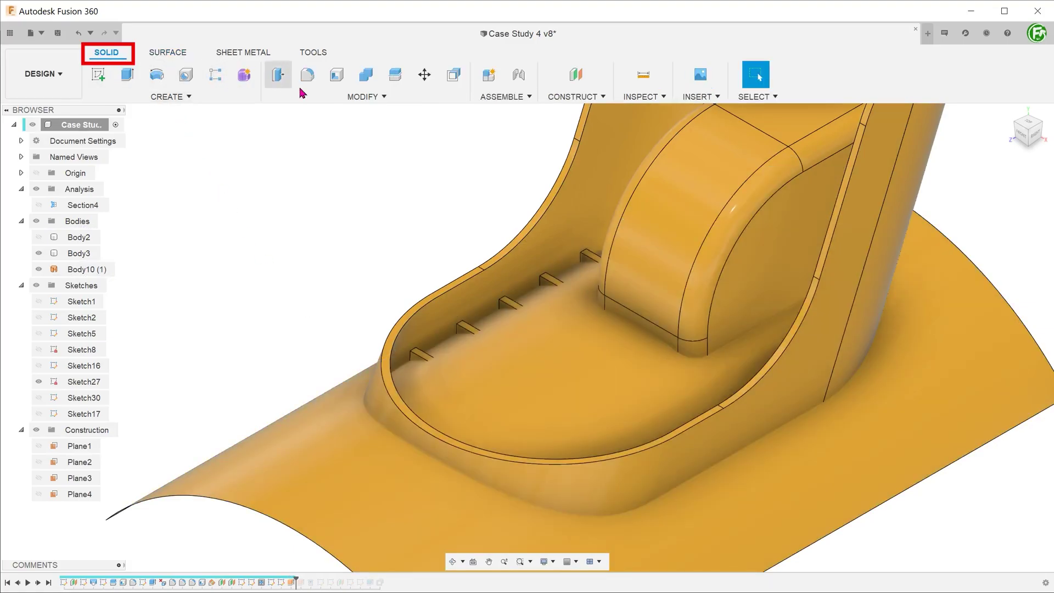
pyautogui.click(348, 97)
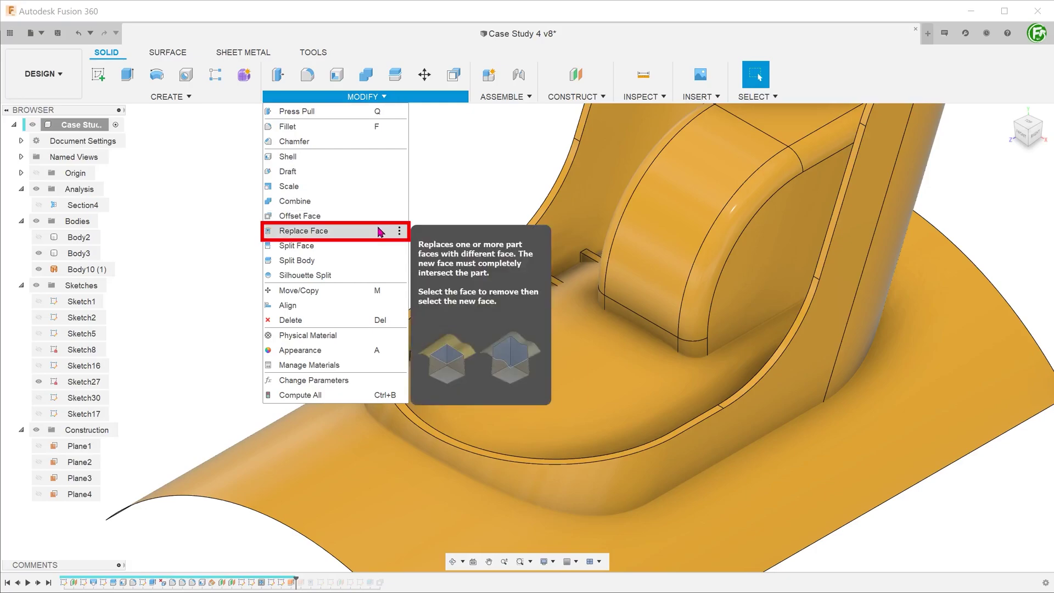
pyautogui.click(380, 231)
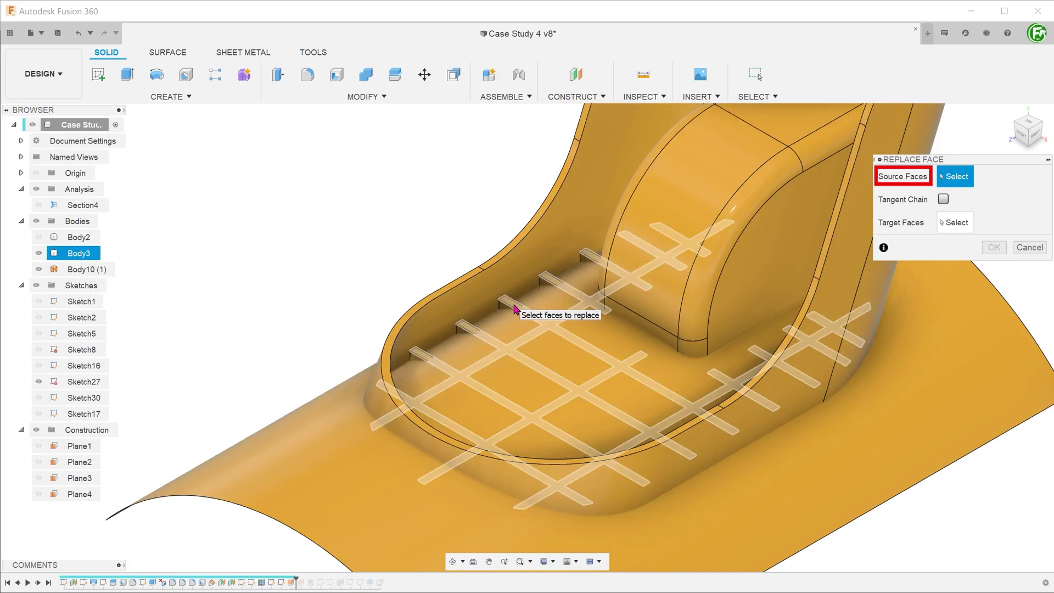
pyautogui.click(513, 309)
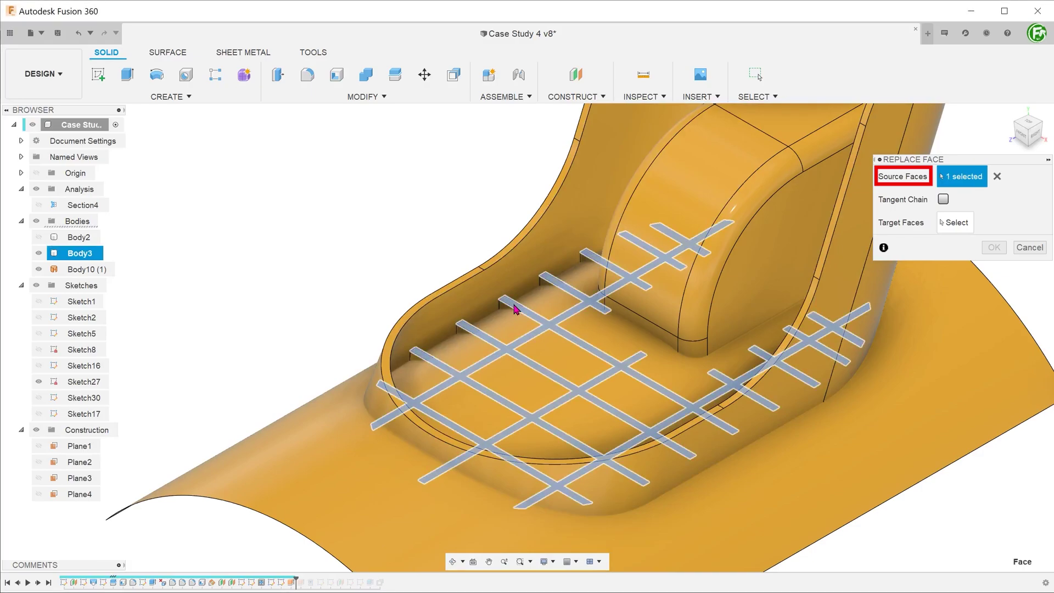
pyautogui.click(959, 224)
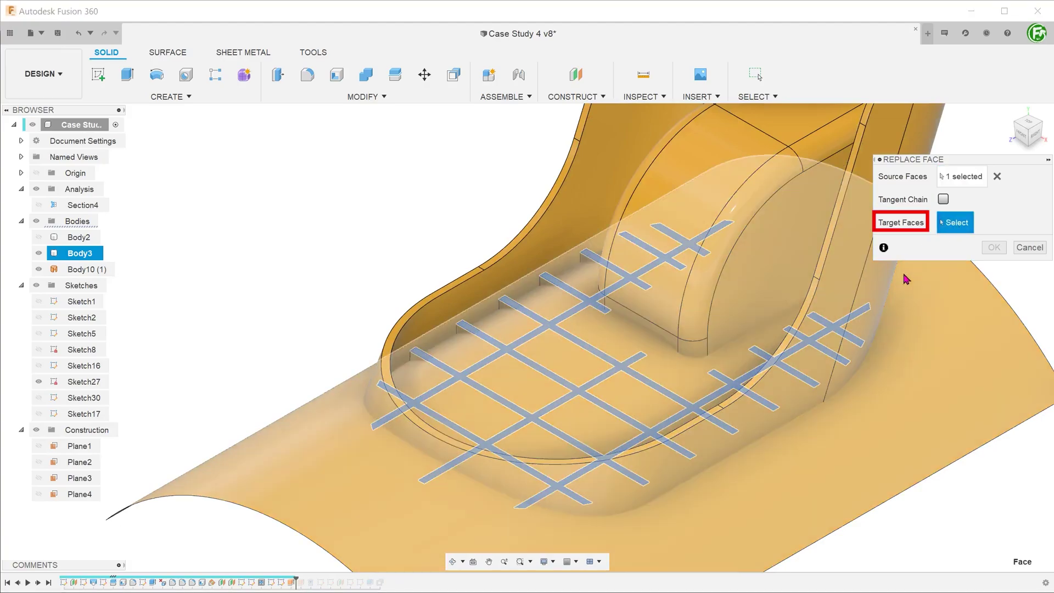
pyautogui.click(985, 403)
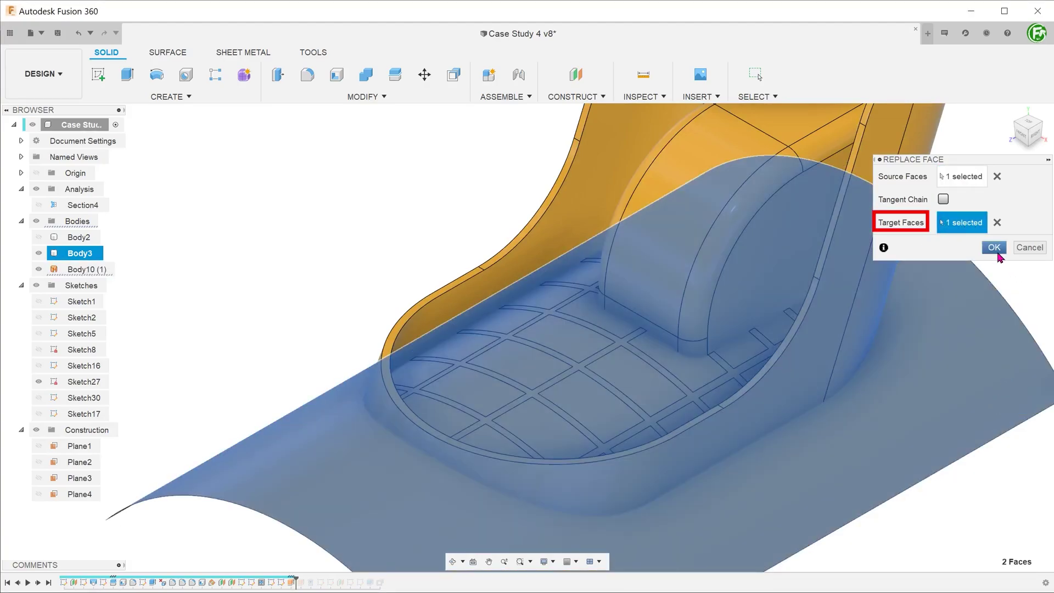
pyautogui.click(996, 250)
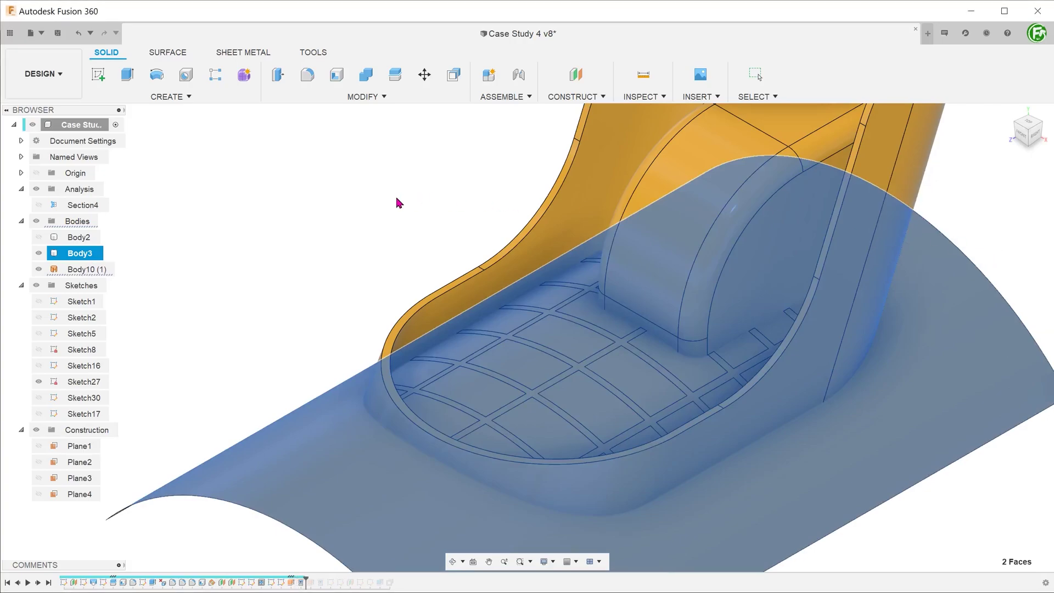
# Step: Hide Body10 and orbit to view the rib grid with its curved tops
pyautogui.press('Escape')
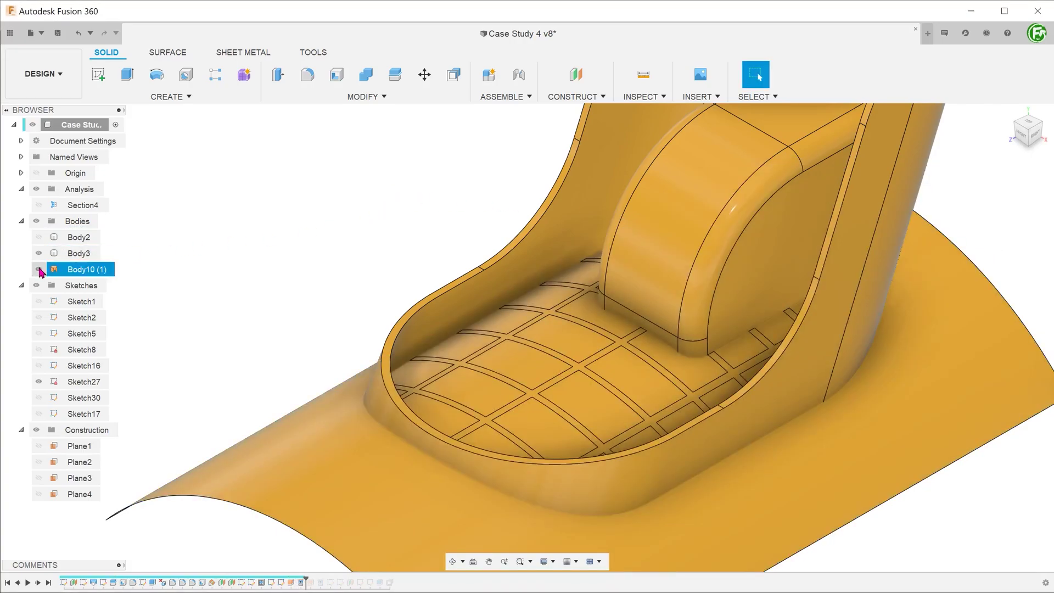
pyautogui.click(38, 269)
pyautogui.moveTo(542, 402)
pyautogui.keyDown('shift'); pyautogui.mouseDown(button='middle')
pyautogui.moveTo(503, 330)
pyautogui.moveTo(466, 332)
pyautogui.moveTo(485, 346)
pyautogui.mouseUp(button='middle'); pyautogui.keyUp('shift')
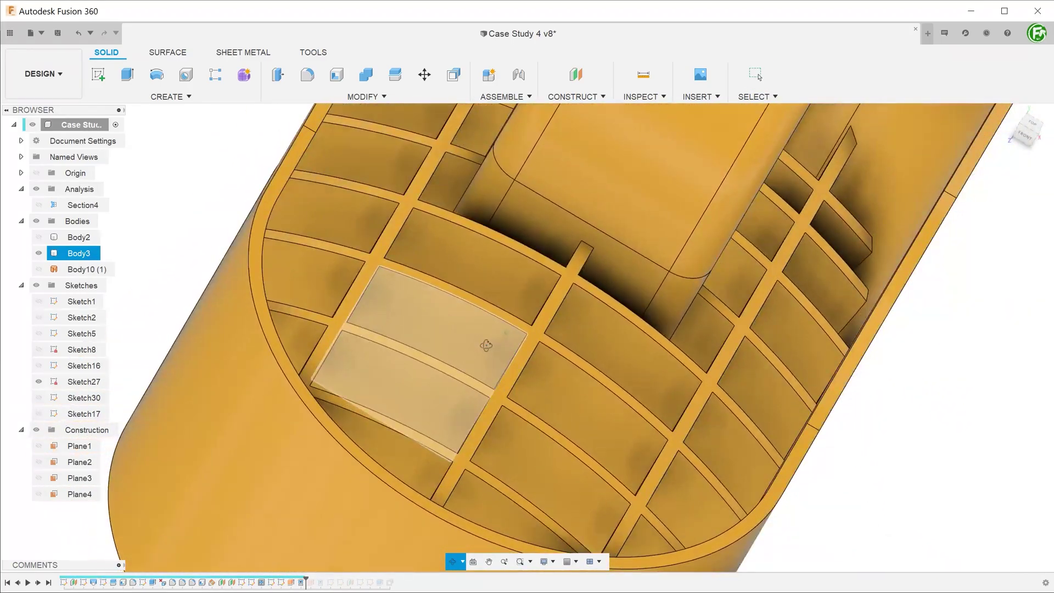